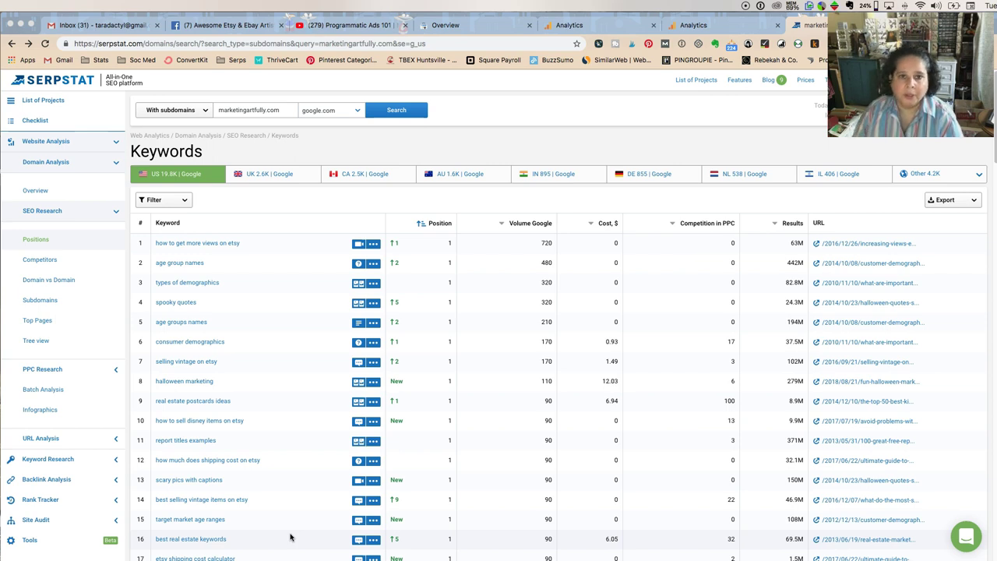
Open the site's Search Console Performance report and scroll down to the top queries table.
left_click(455, 26)
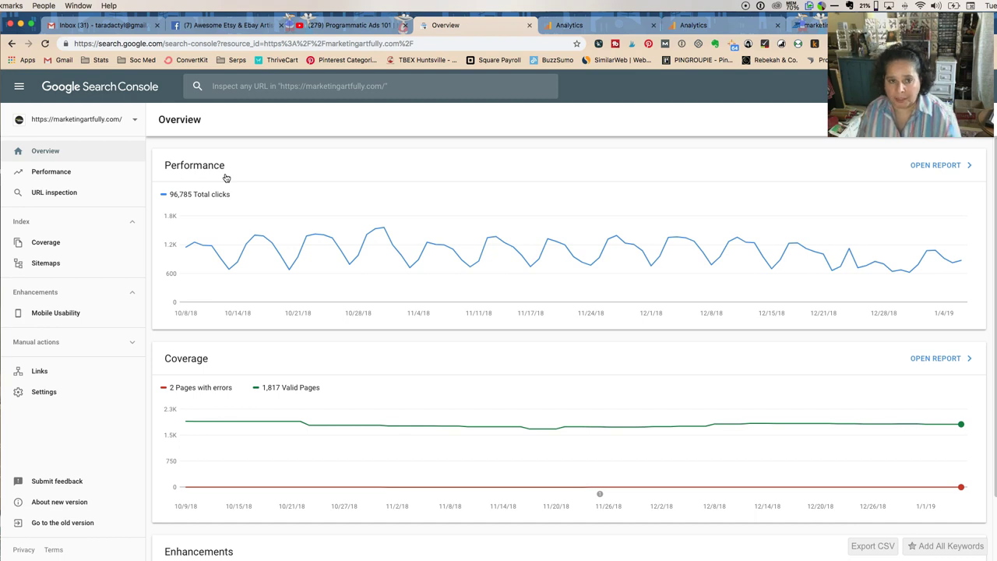
left_click(200, 164)
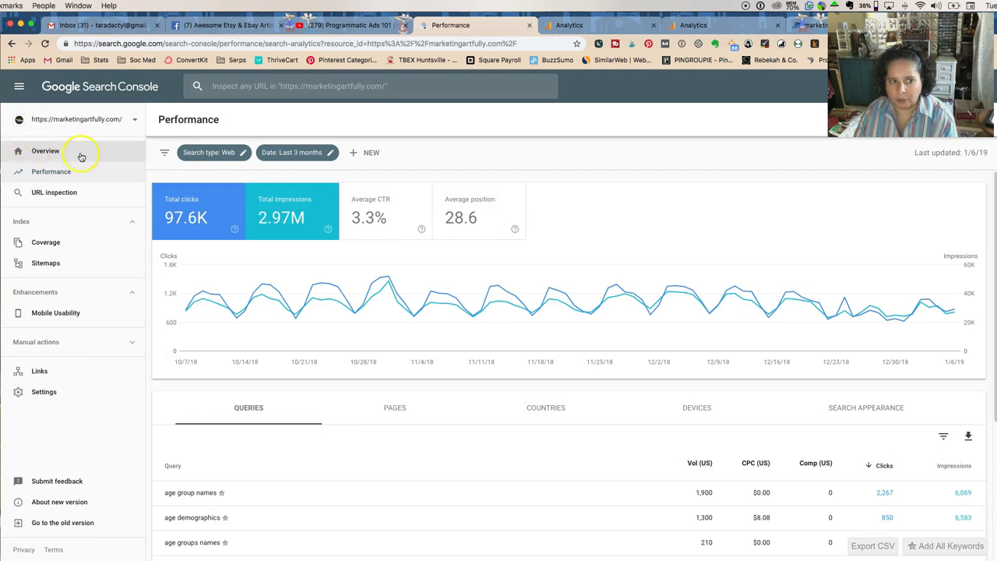
scroll(258, 282, "down", 2)
mouse_move(260, 287)
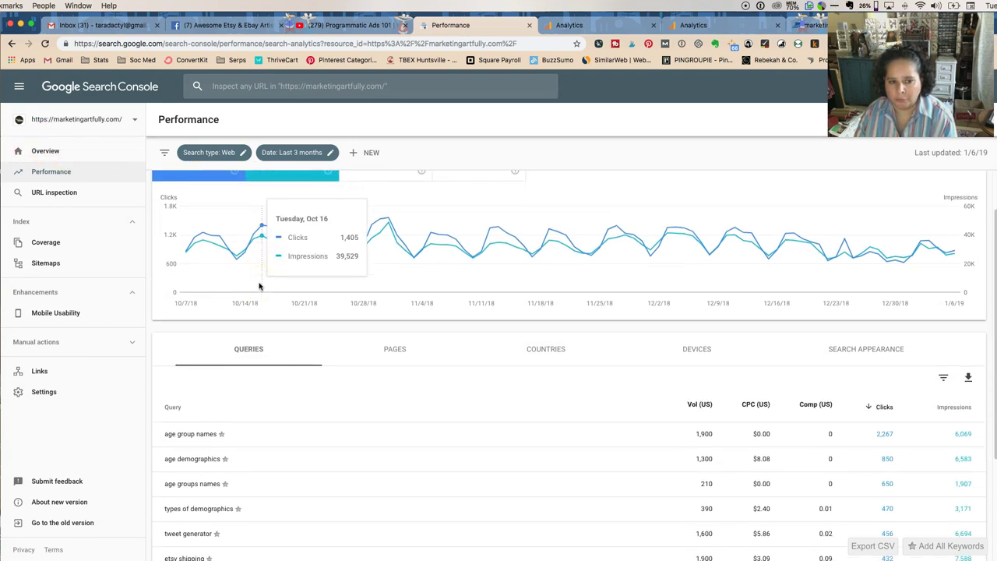
scroll(259, 286, "down", 5)
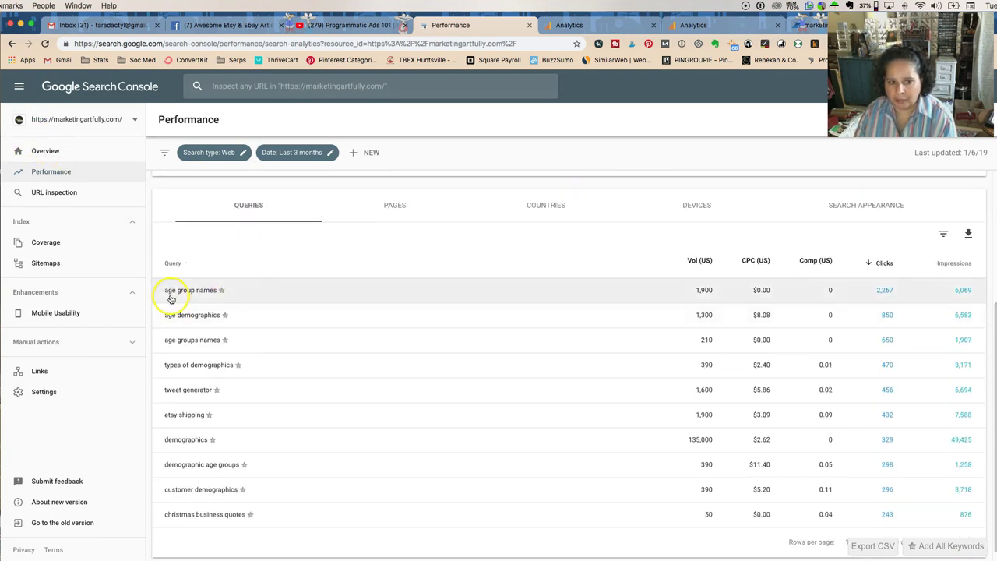
Filter the report to the 'age group names' query, then return to the full query list.
left_click(172, 296)
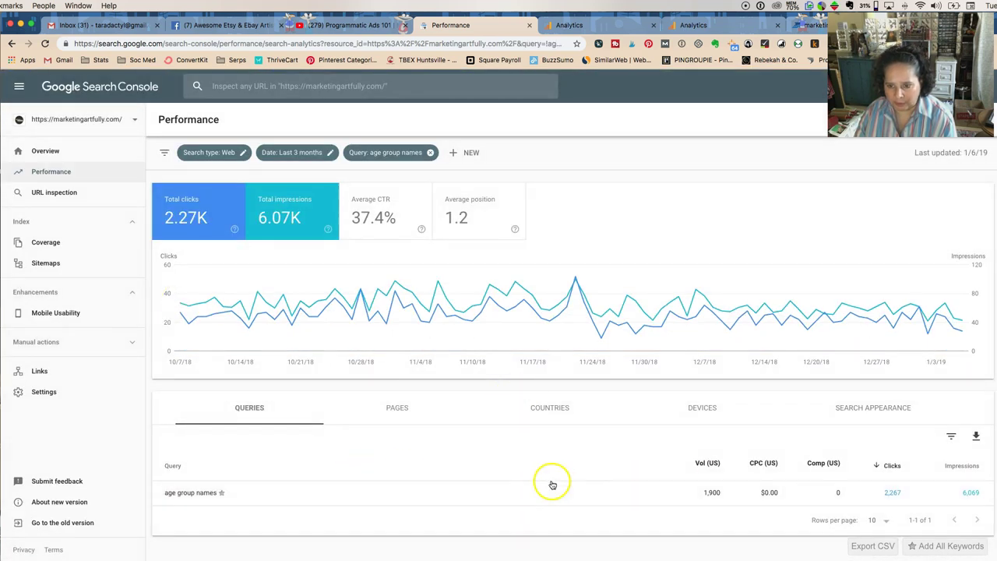
right_click(396, 439)
left_click(418, 443)
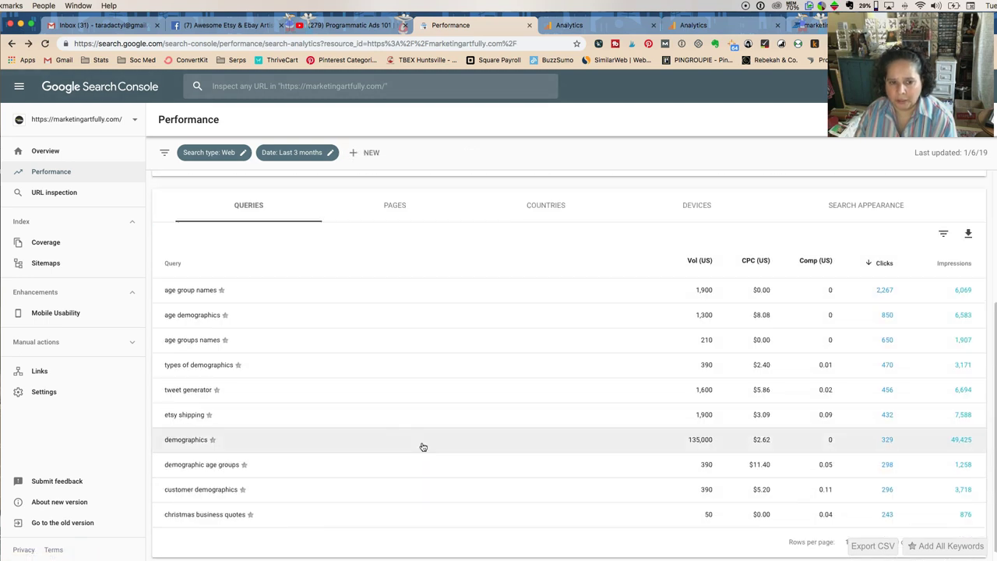
Work in the Queries table, which lists queries with search volume, CPC and competition.
left_click(220, 286)
left_click(476, 313)
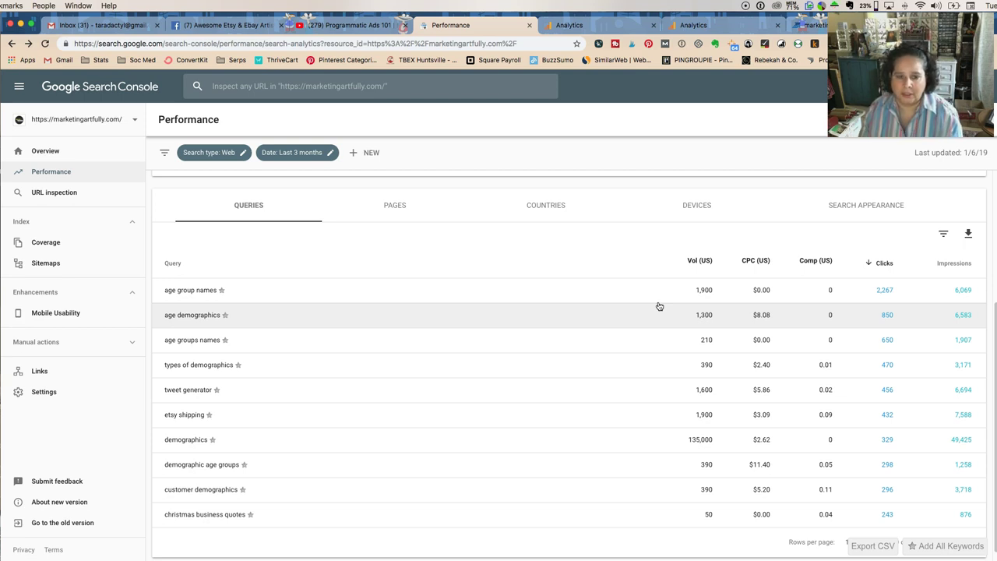
left_click(393, 254)
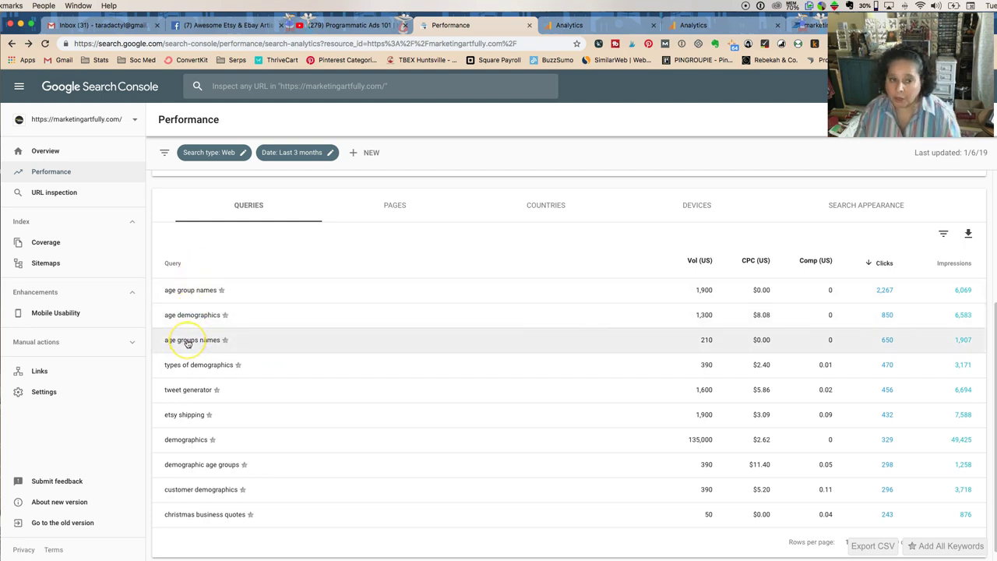
Switch to top pages, filter to the customer-demographics page, then restore the unfiltered page list.
left_click(399, 208)
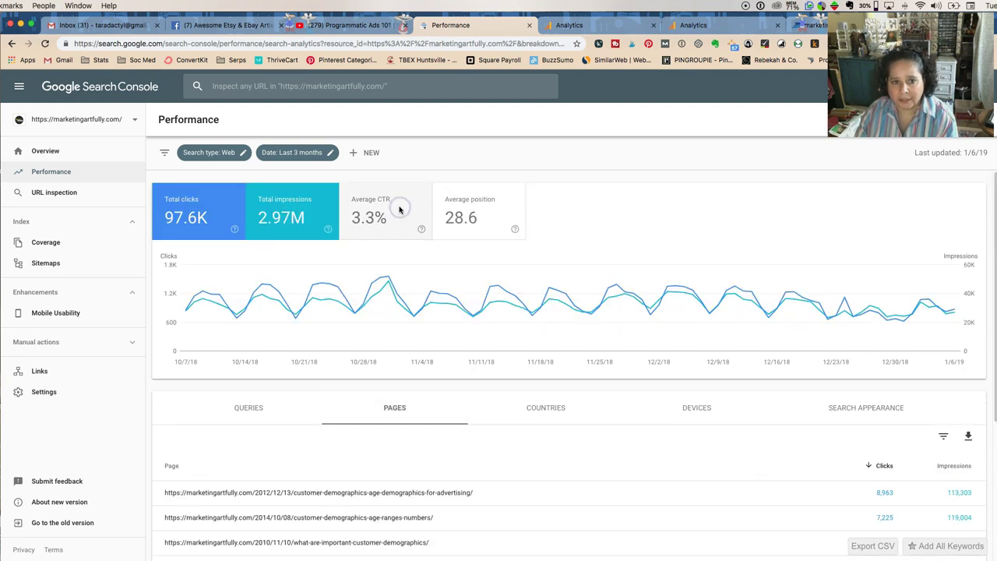
scroll(373, 271, "down", 3)
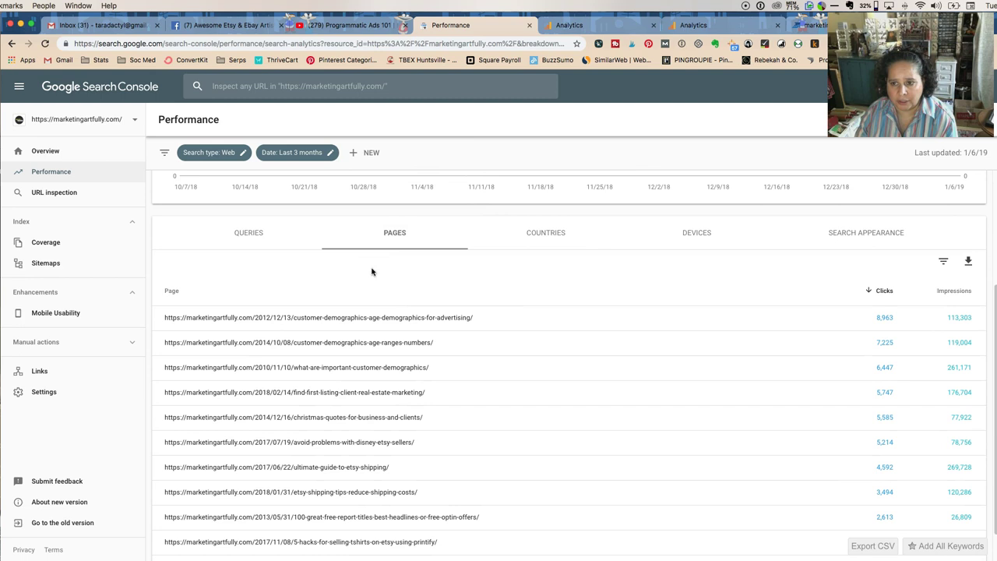
left_click(335, 320)
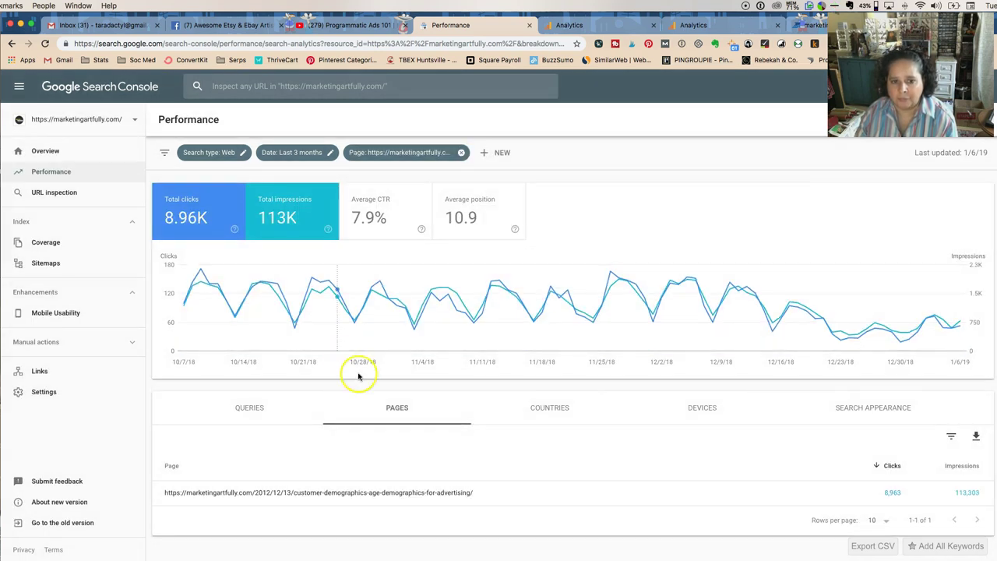
right_click(484, 435)
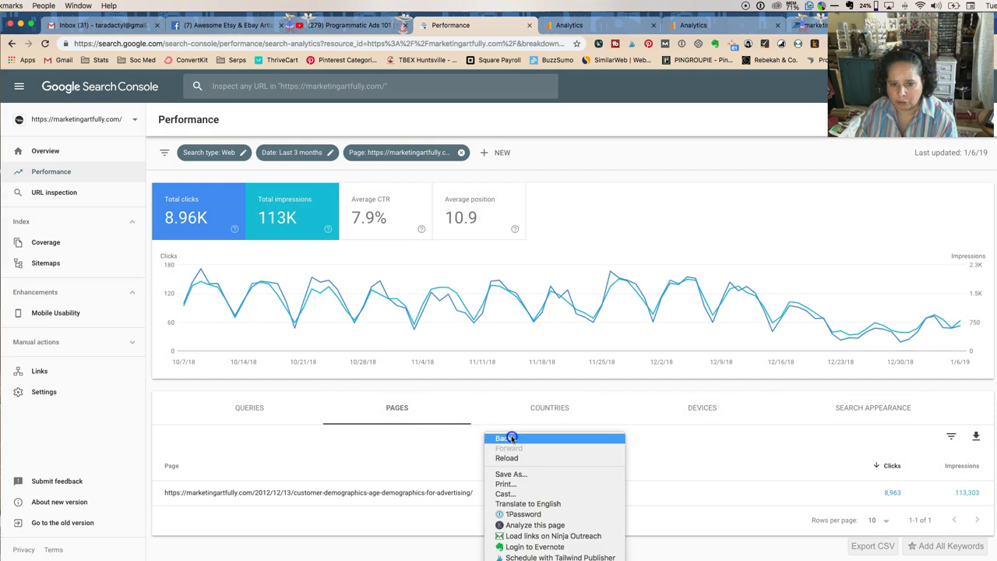
left_click(510, 438)
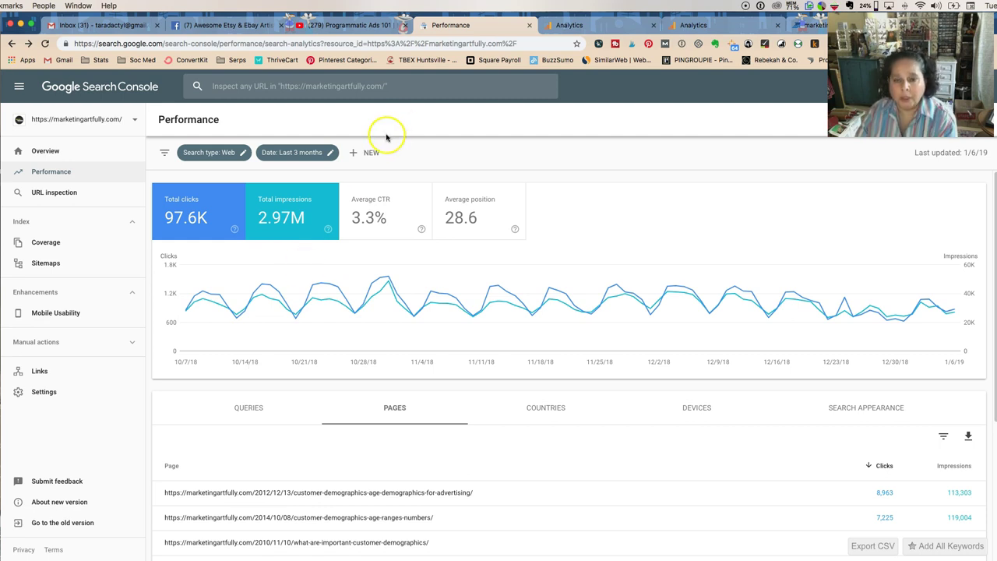
left_click(564, 26)
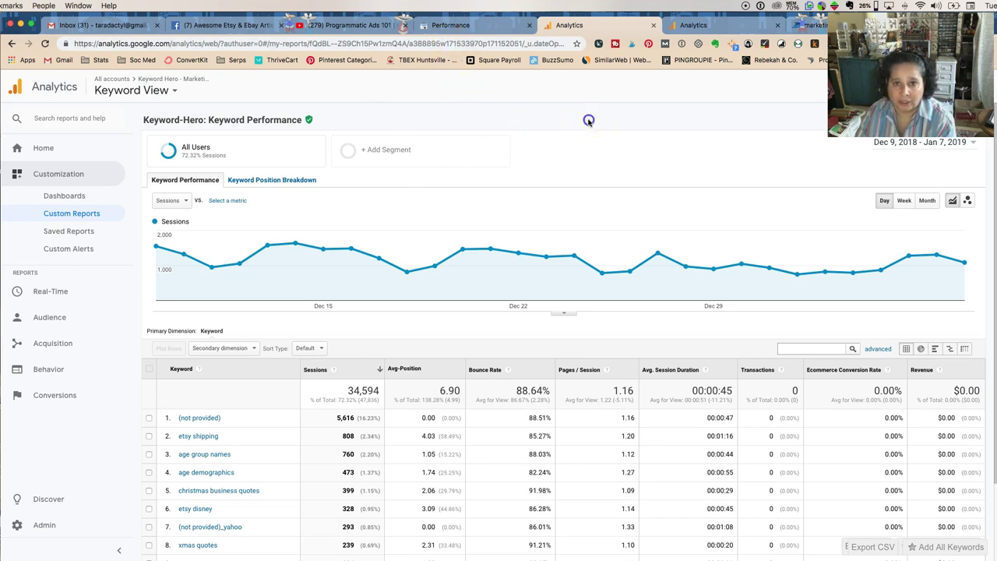
scroll(419, 129, "down", 3)
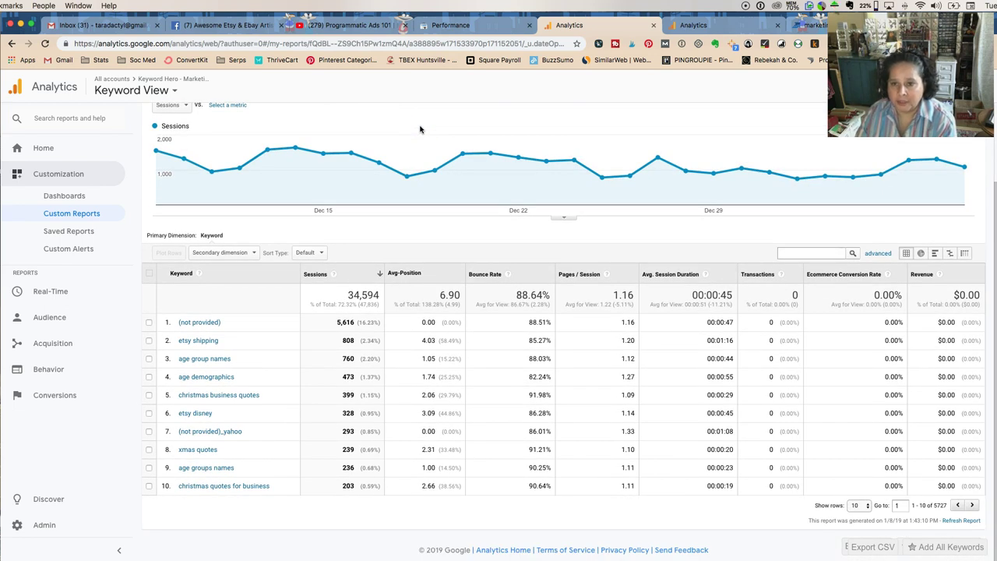
scroll(570, 181, "up", 3)
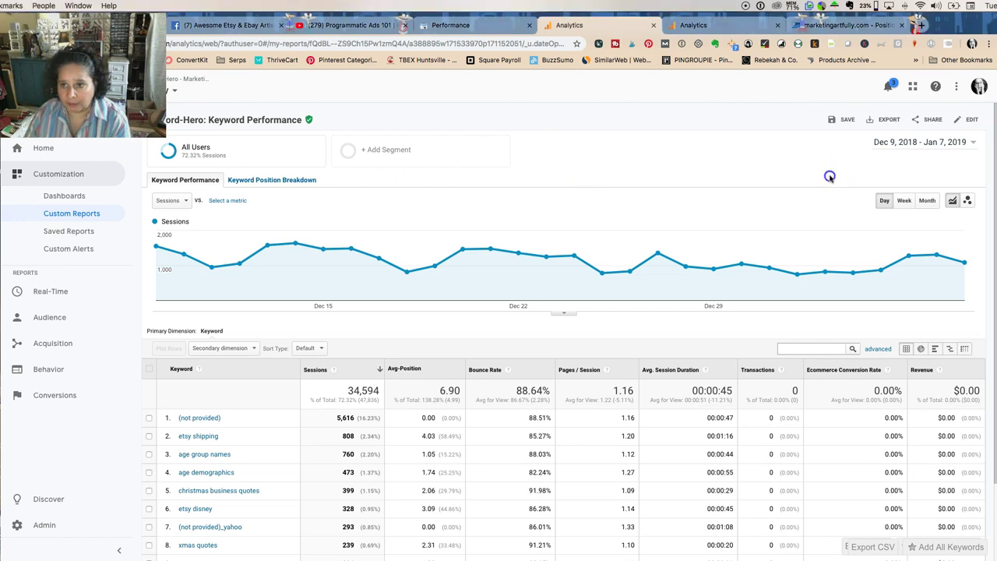
Set the Keyword Performance report's date range to Today, Jan 8, 2019.
left_click(968, 142)
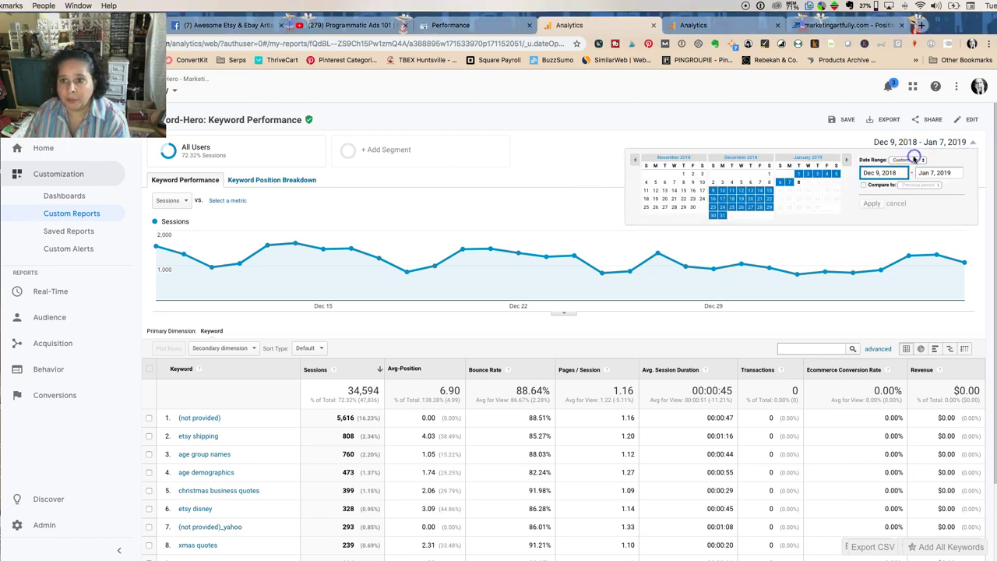
left_click(913, 160)
left_click(905, 166)
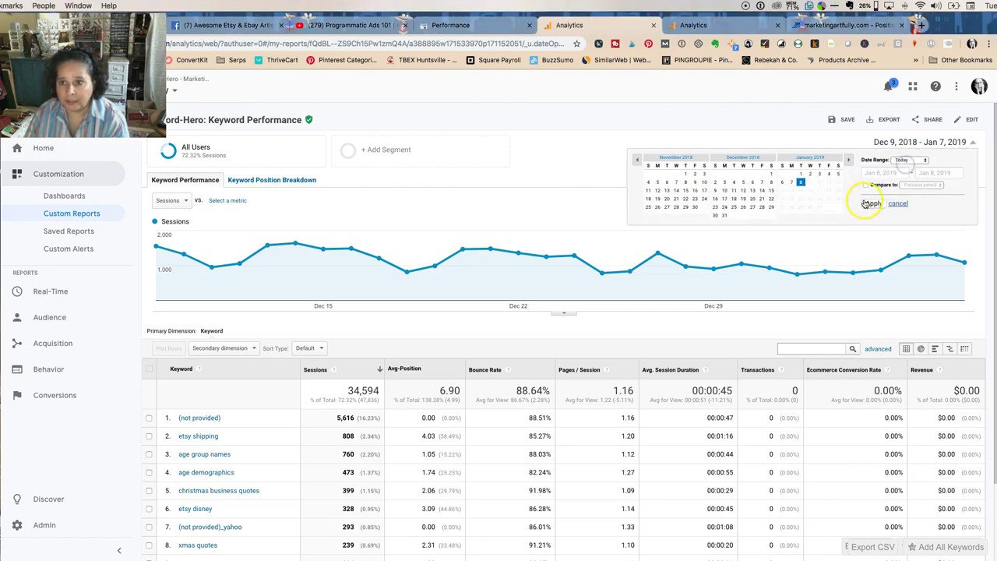
left_click(871, 203)
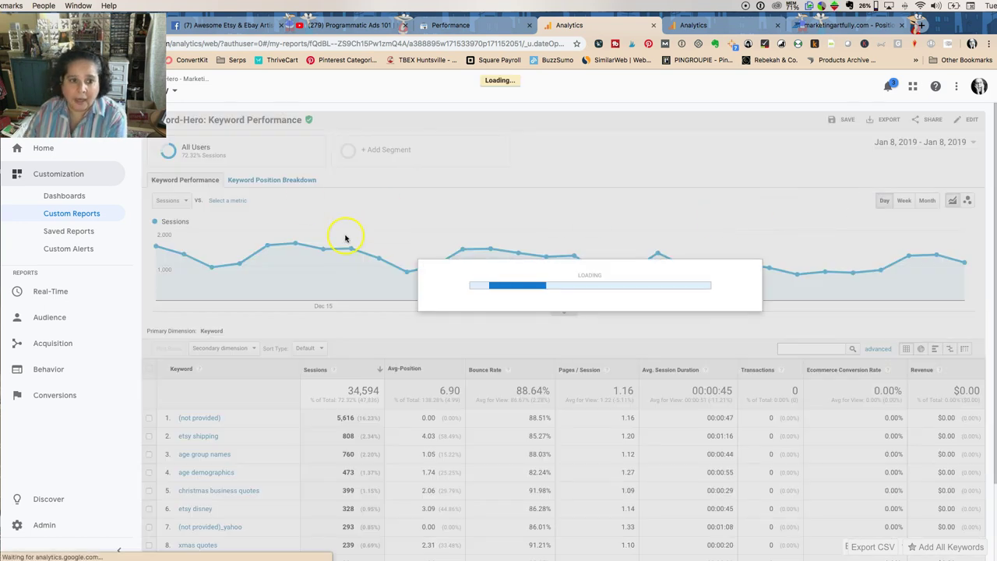
scroll(356, 292, "down", 3)
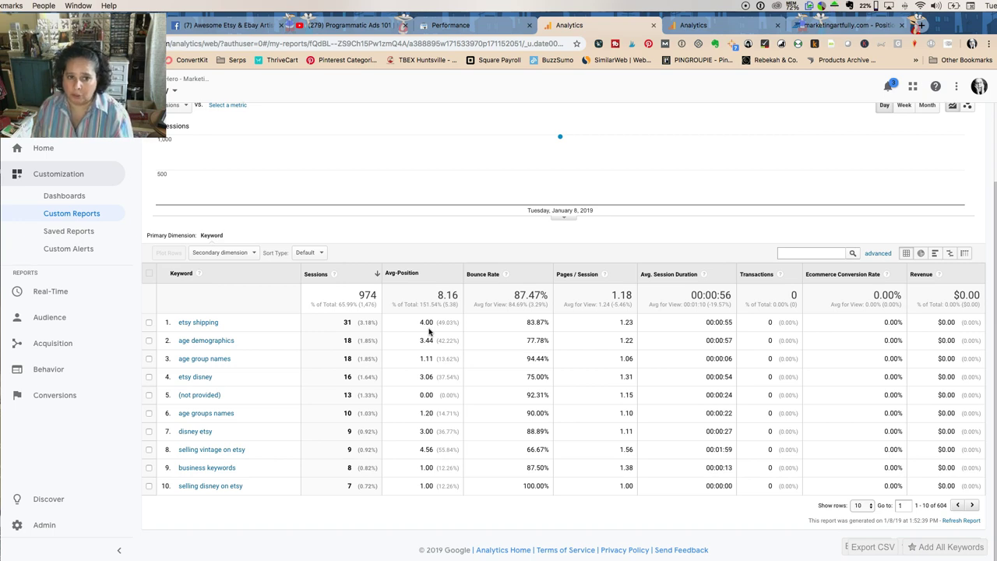
Check the position breakdown for 'etsy shipping', then return to the full keyword list.
left_click(187, 323)
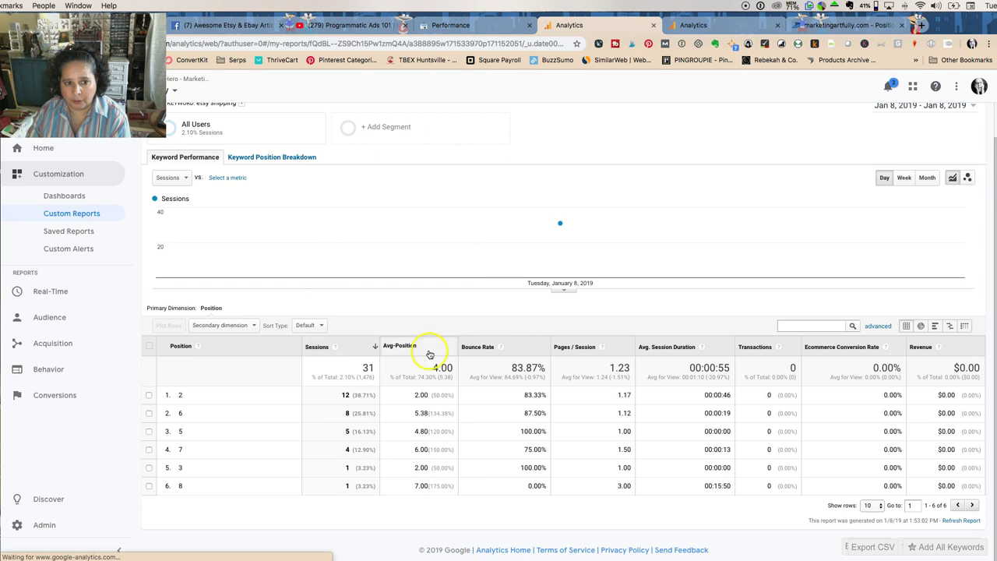
left_click(374, 284)
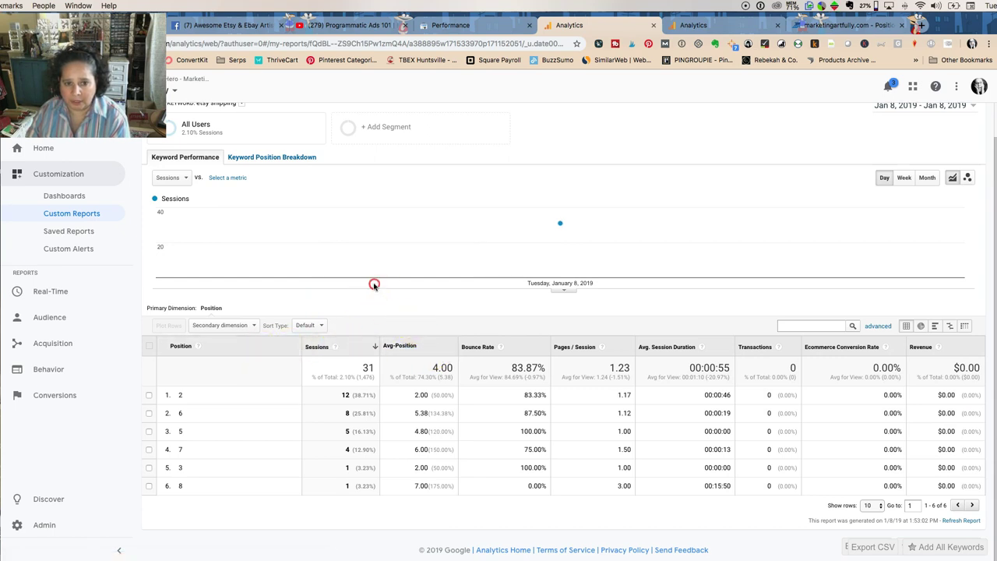
right_click(376, 286)
left_click(413, 298)
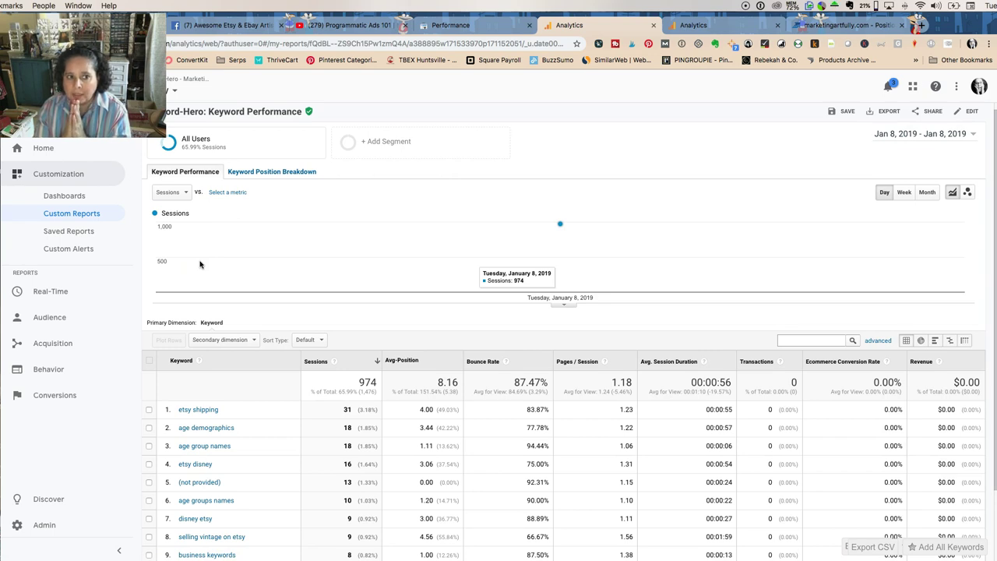
Change the report's start date to Dec 8, 2018.
left_click(911, 134)
left_click(904, 151)
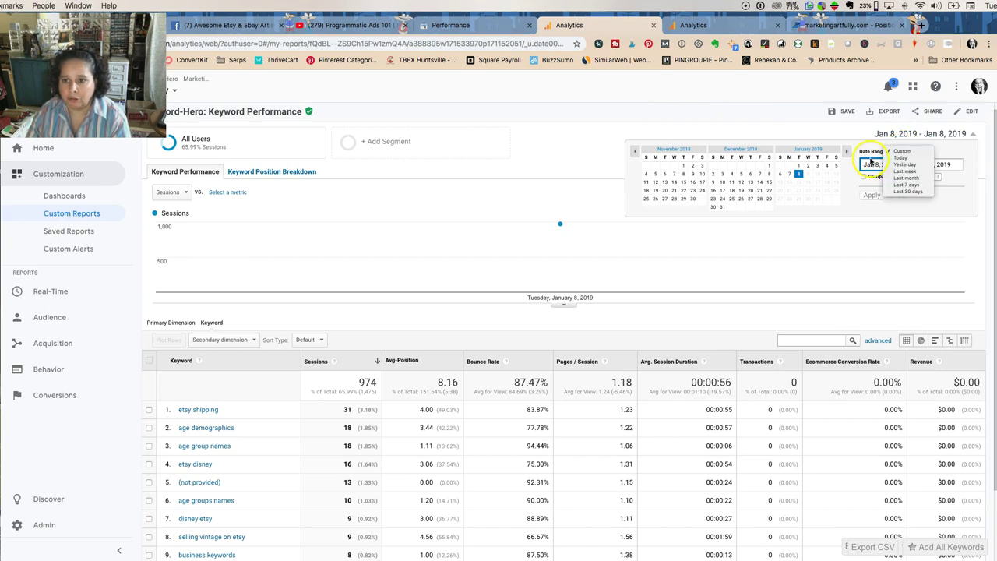
left_click(871, 164)
left_click(890, 166)
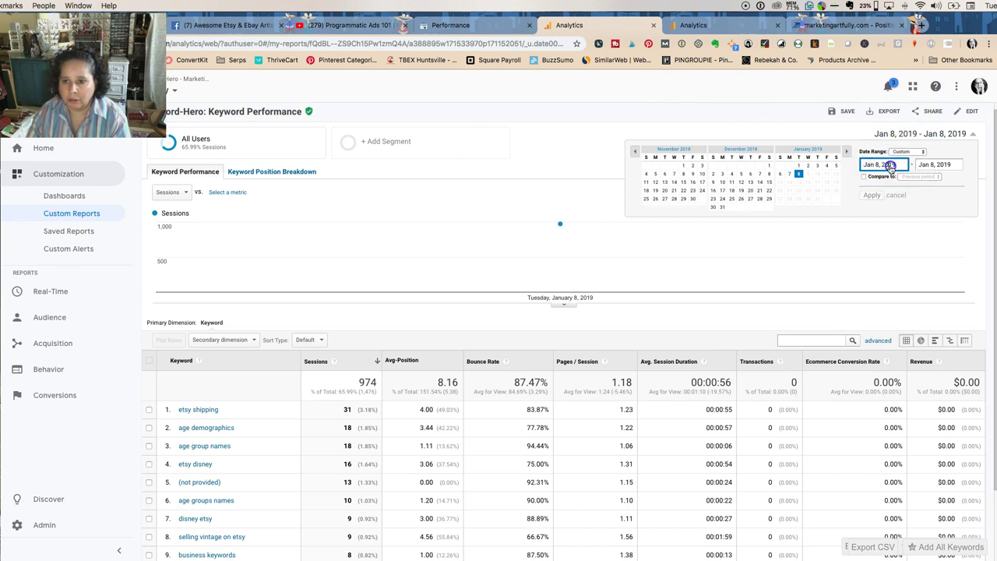
left_click_drag(891, 166, 867, 166)
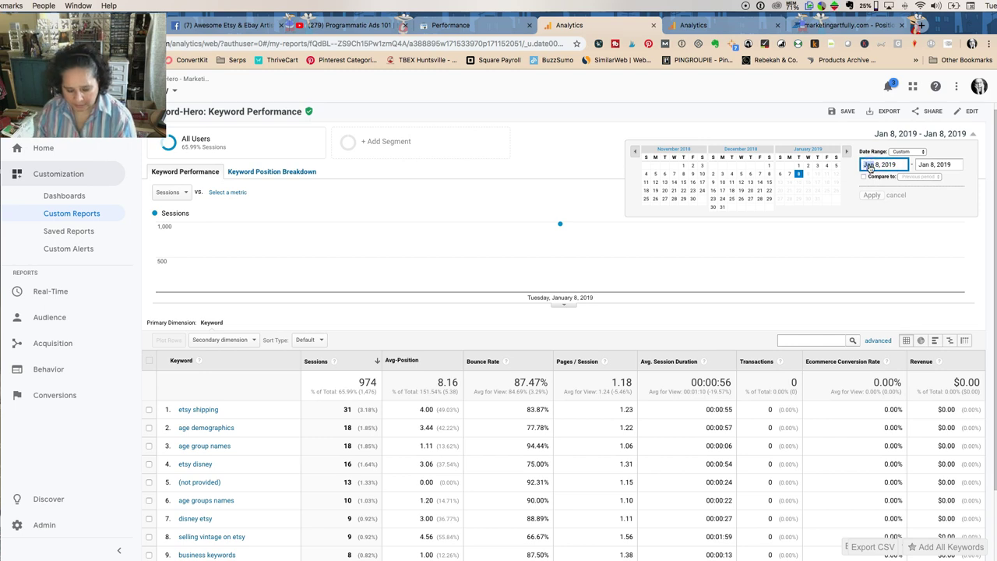
type("Dec 8")
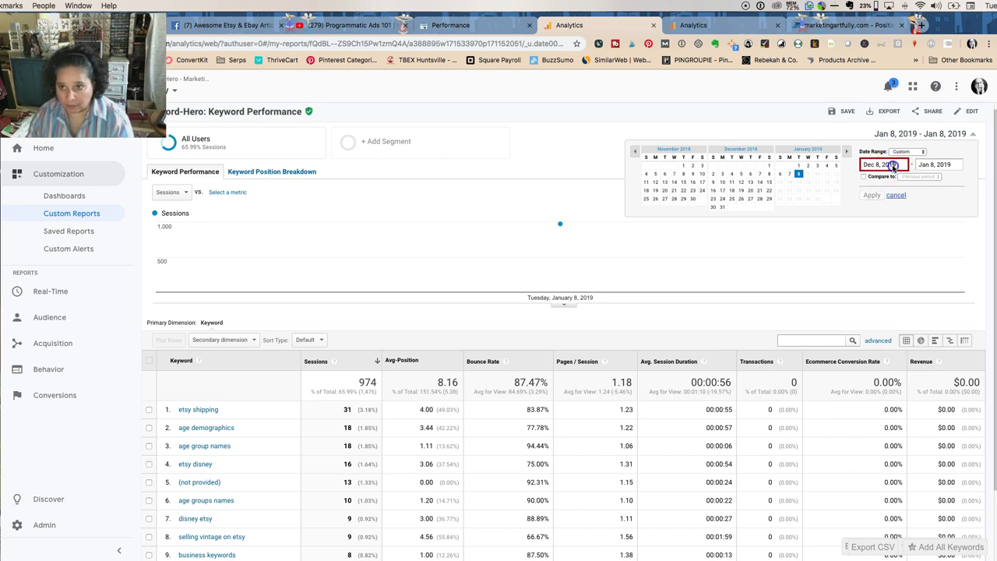
left_click(897, 165)
key("BackSpace")
type("8")
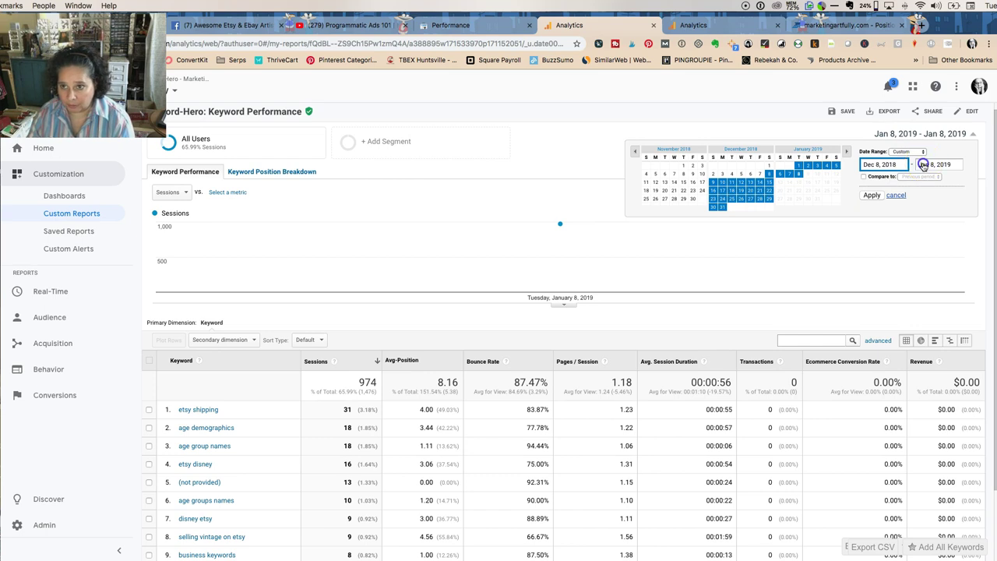
Change the end date to Dec 8, 2018 as well and apply the single-day range.
left_click(923, 165)
key("BackSpace")
key("BackSpace")
key("BackSpace")
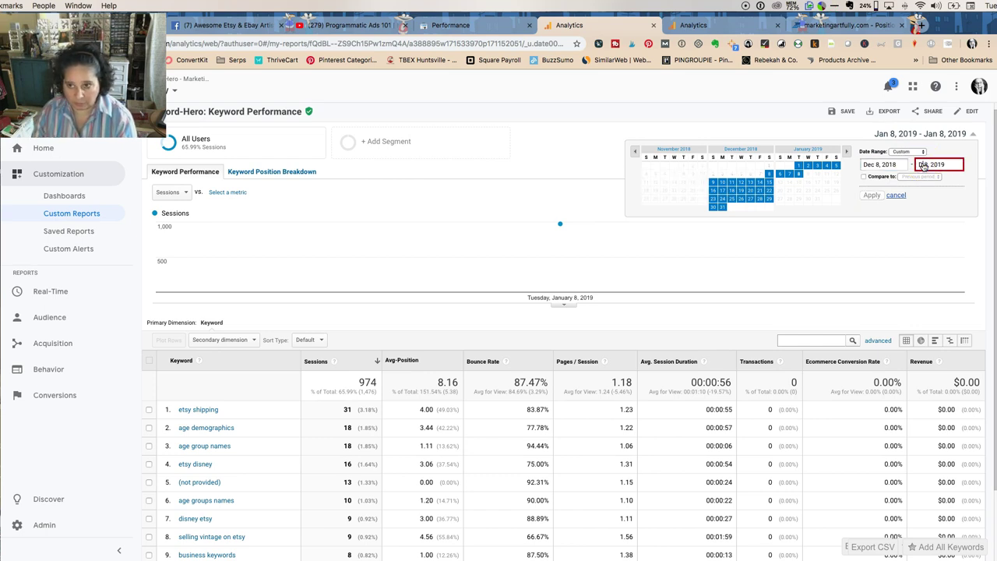
type("Dec 8")
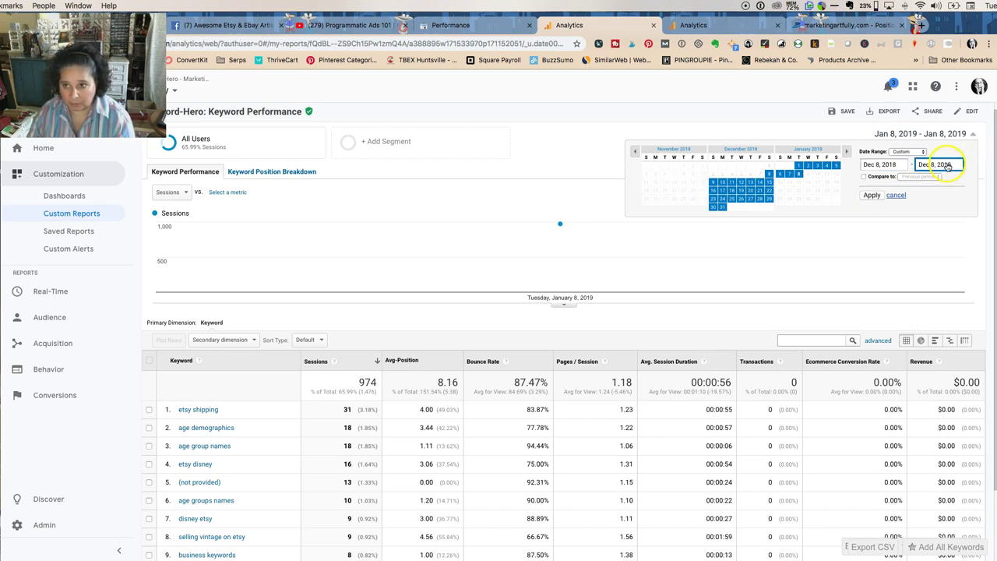
key("BackSpace")
type("8")
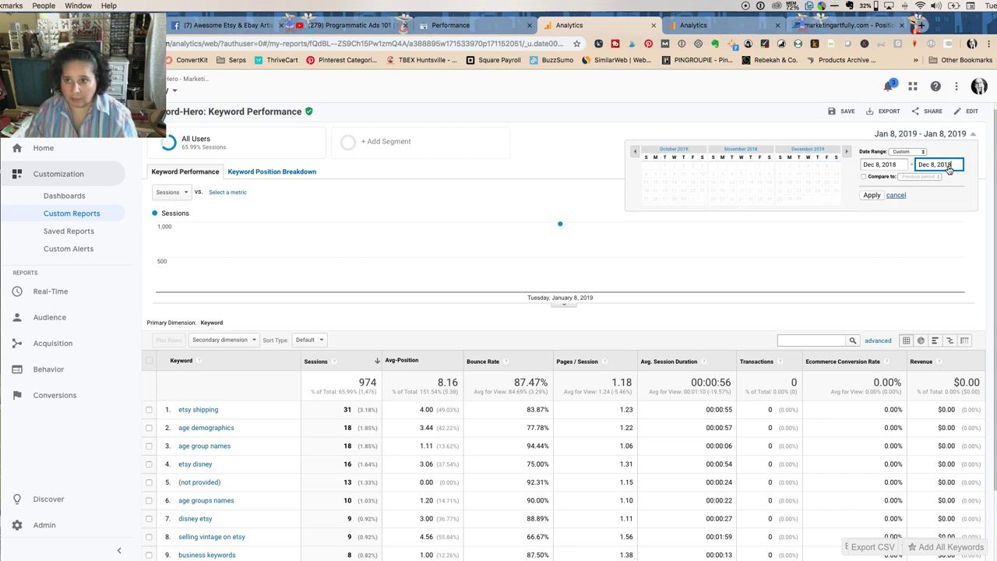
left_click(872, 196)
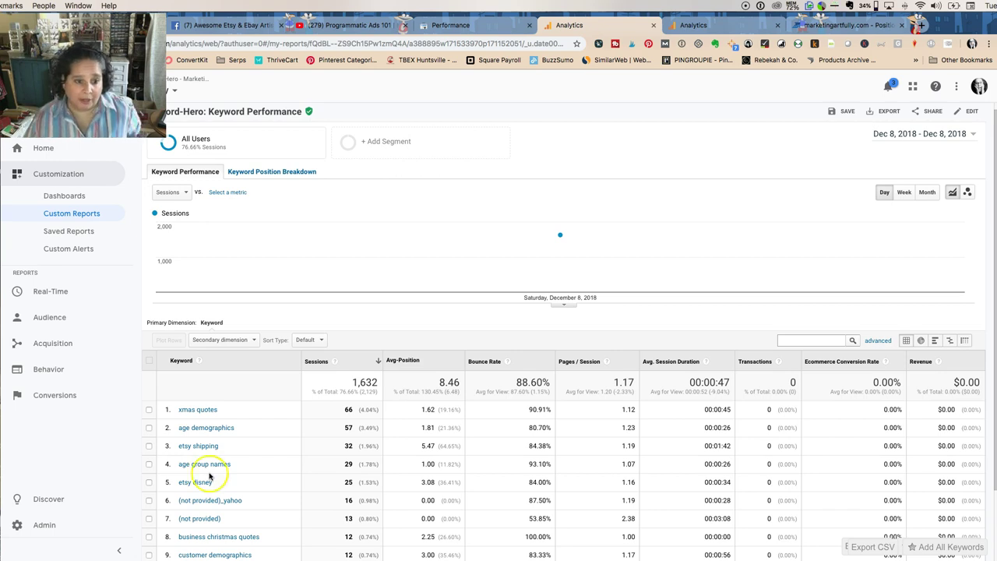
Page forward to keywords 11–20 of the report.
scroll(187, 518, "down", 1)
scroll(195, 517, "down", 2)
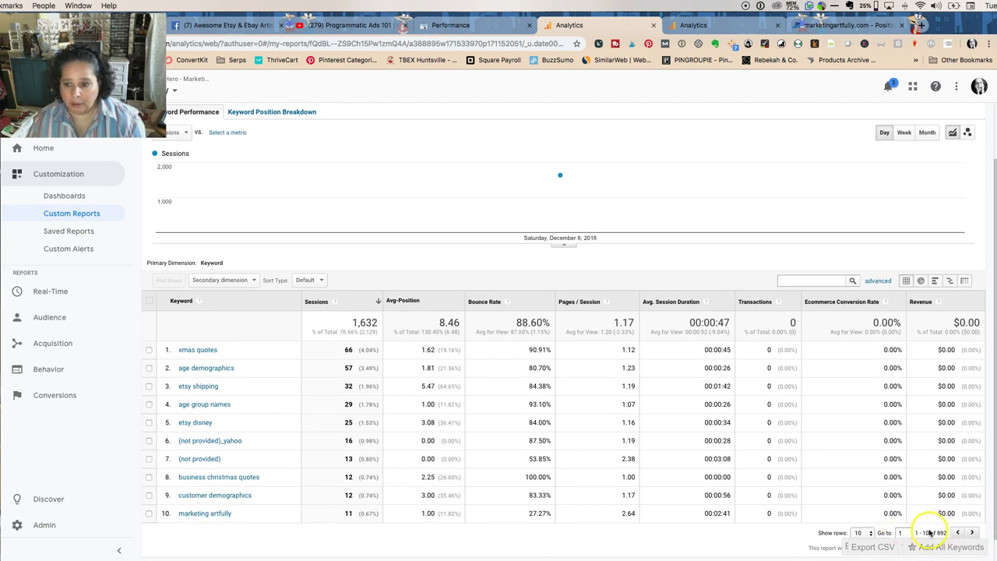
left_click(971, 532)
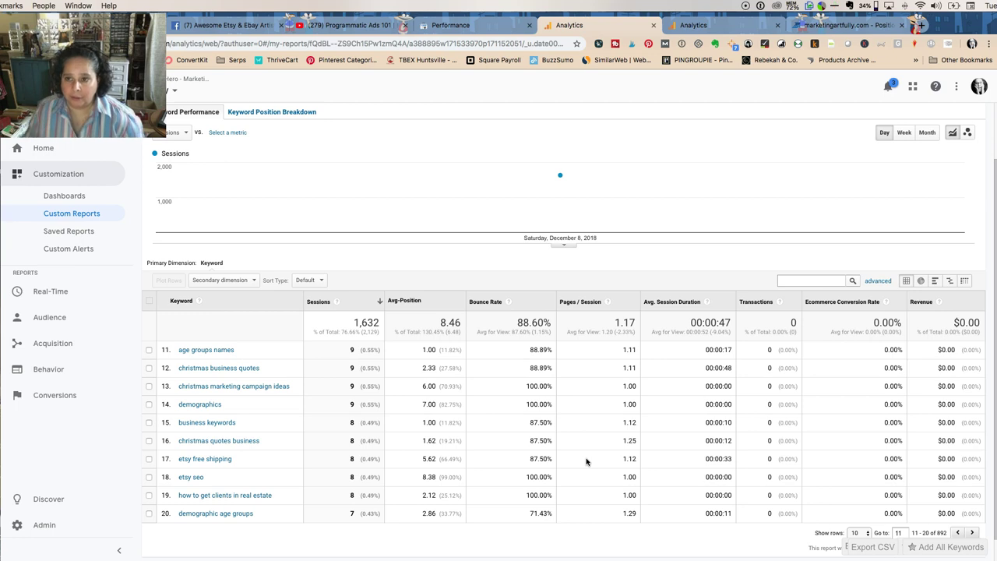
Change both start and end dates to Jul 8, 2018 and apply the range.
scroll(720, 343, "up", 2)
left_click(883, 142)
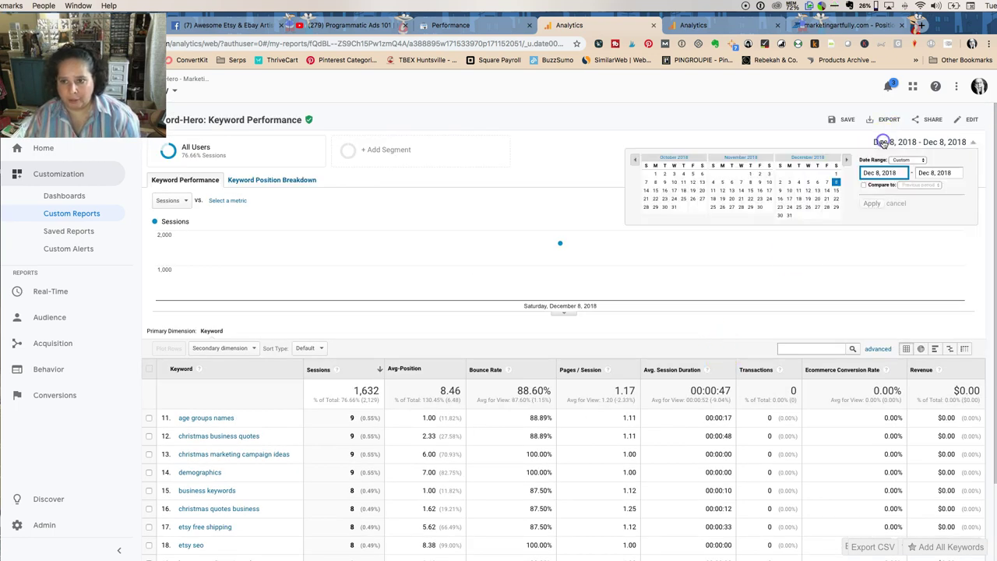
left_click(883, 143)
left_click(882, 143)
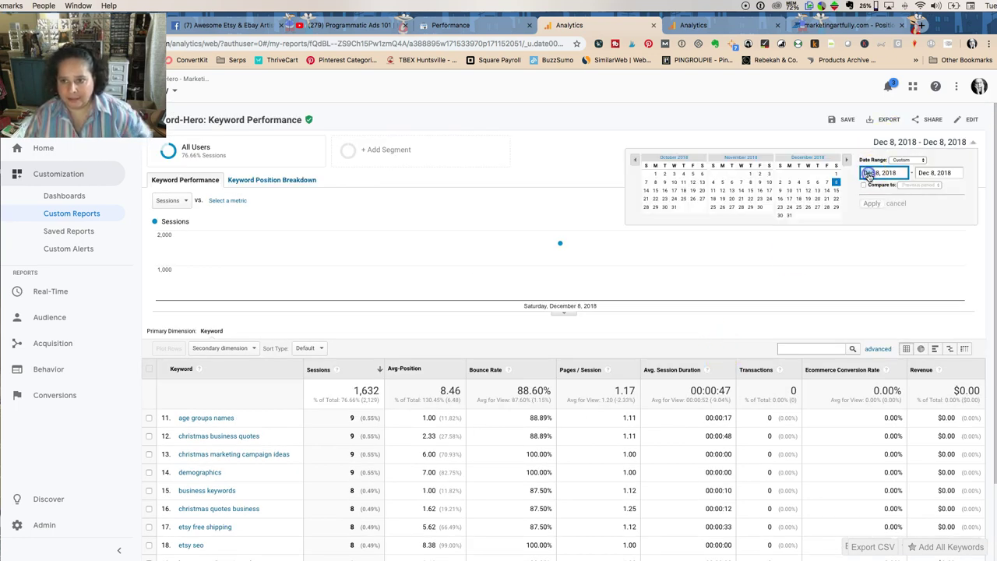
double_click(868, 173)
type("jul")
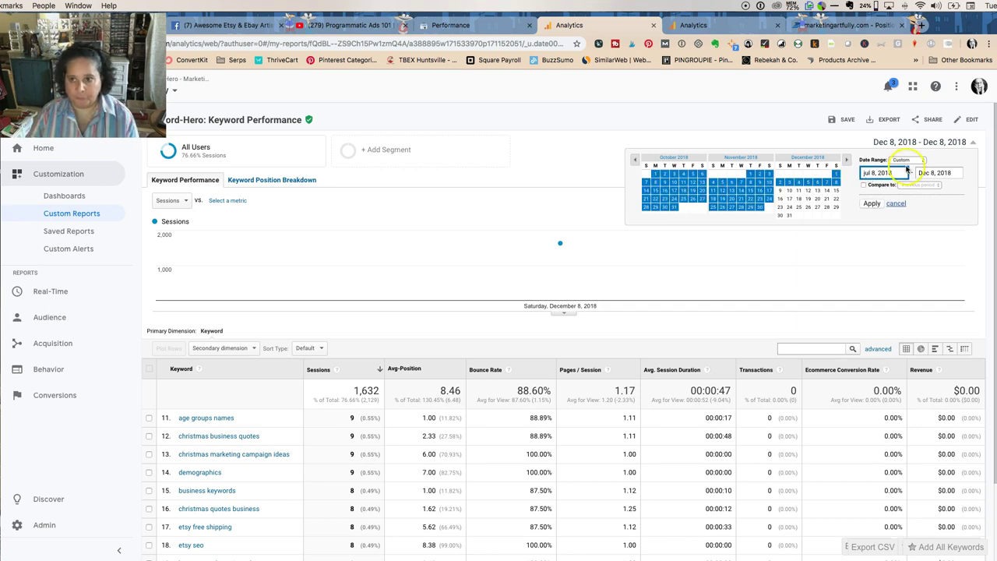
left_click(923, 174)
type("jul")
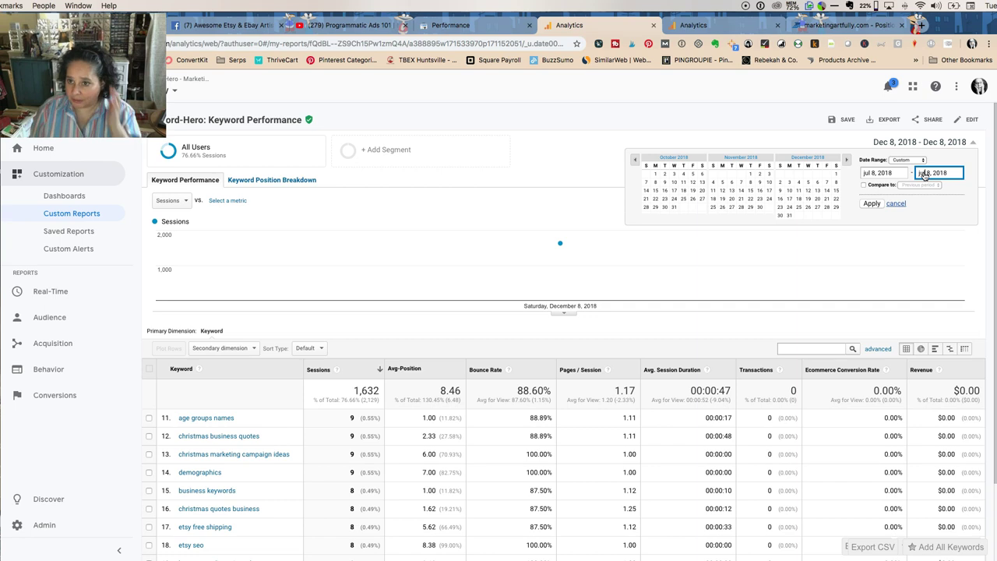
left_click(874, 203)
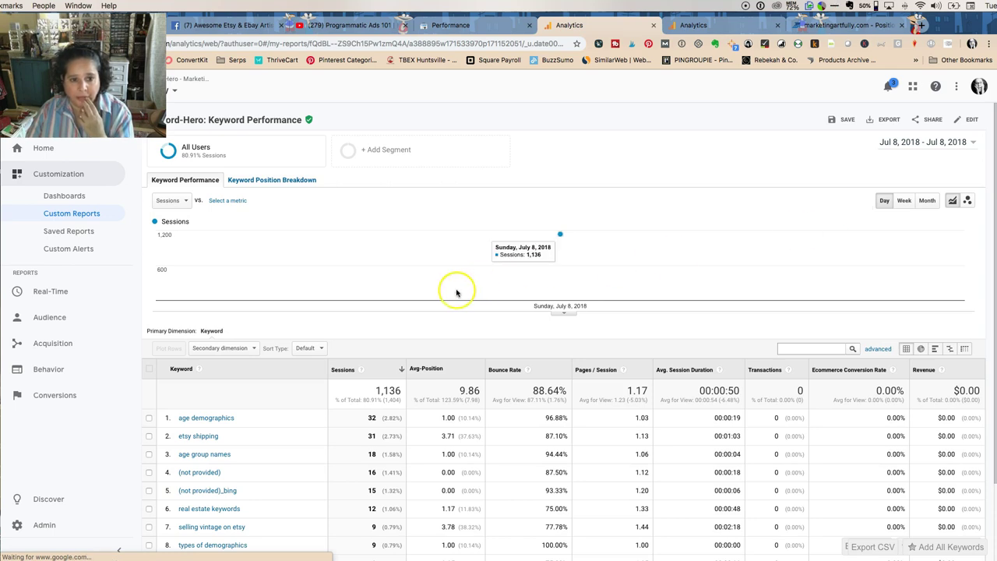
scroll(457, 289, "down", 2)
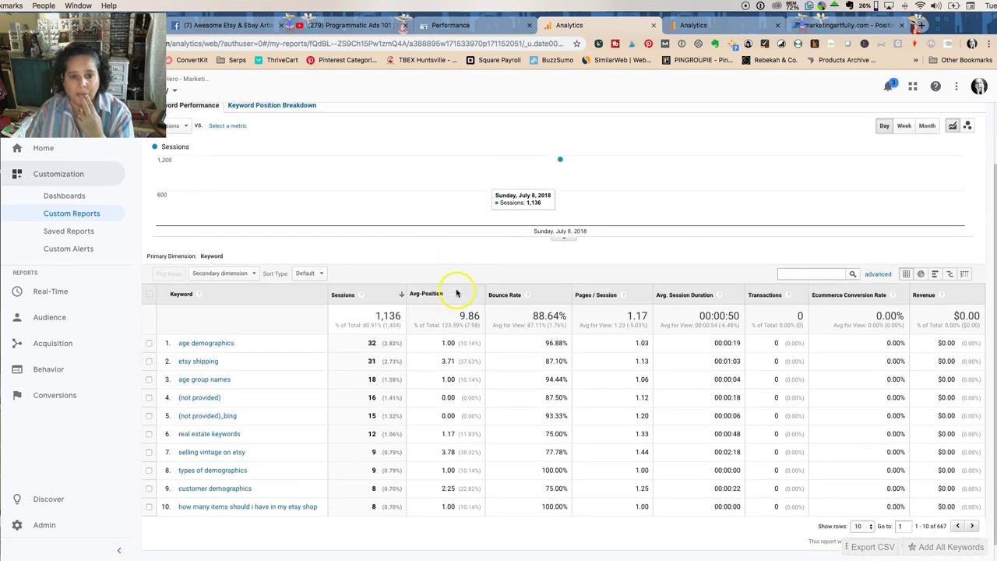
left_click(192, 357)
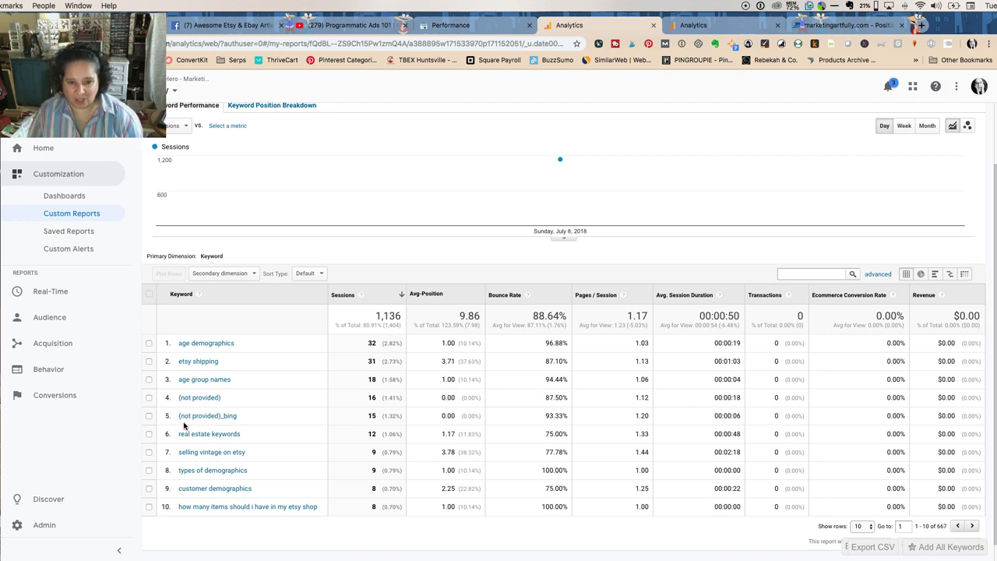
Sort the keywords by Avg. Position, lowest first.
left_click(421, 294)
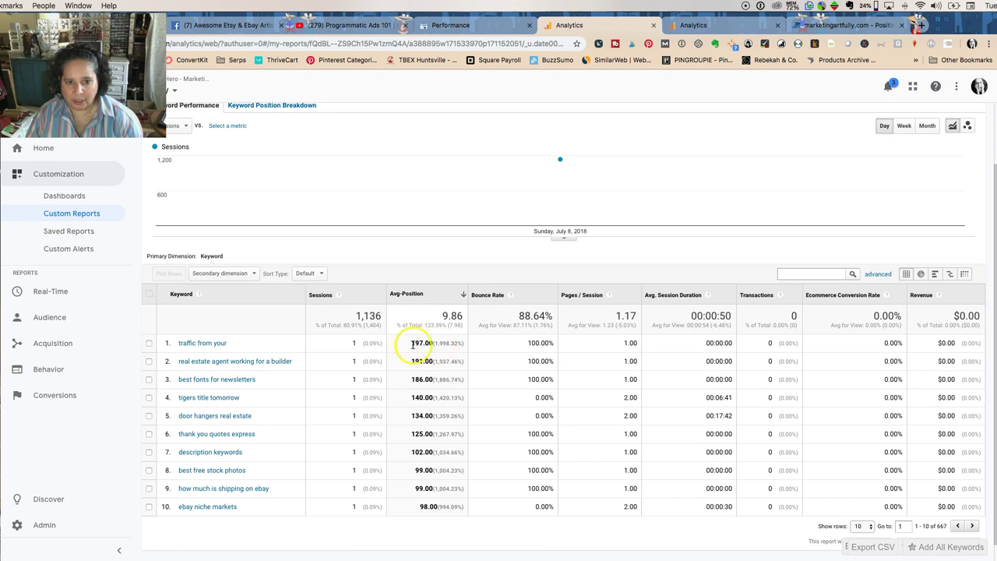
left_click(409, 302)
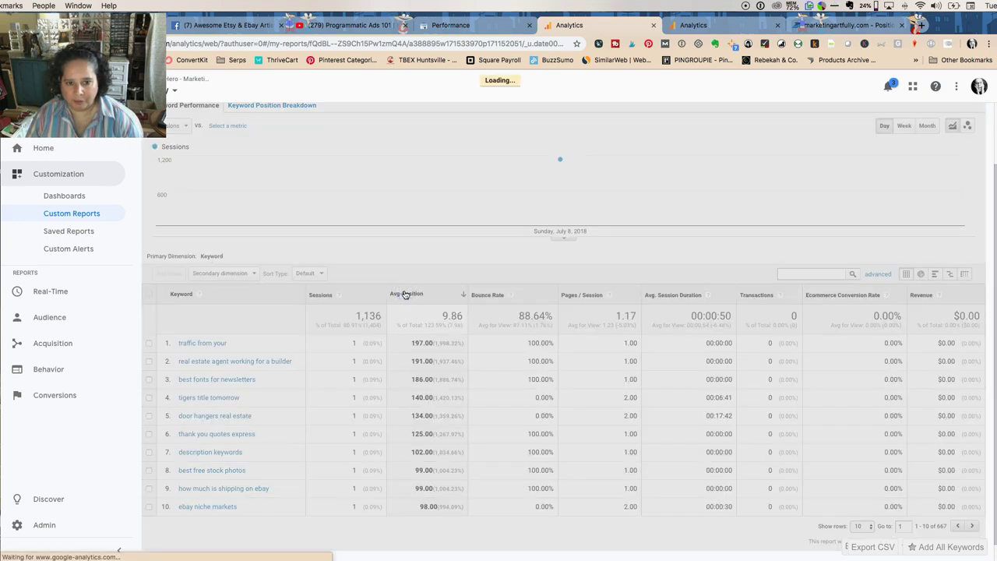
scroll(539, 362, "down", 1)
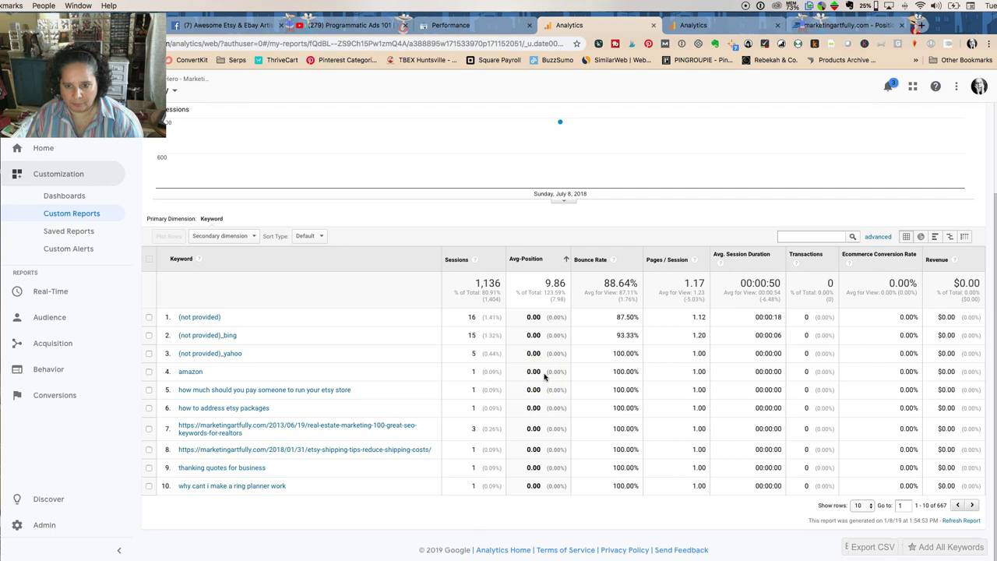
Page forward through the sorted keywords to rows 71–80.
left_click(971, 505)
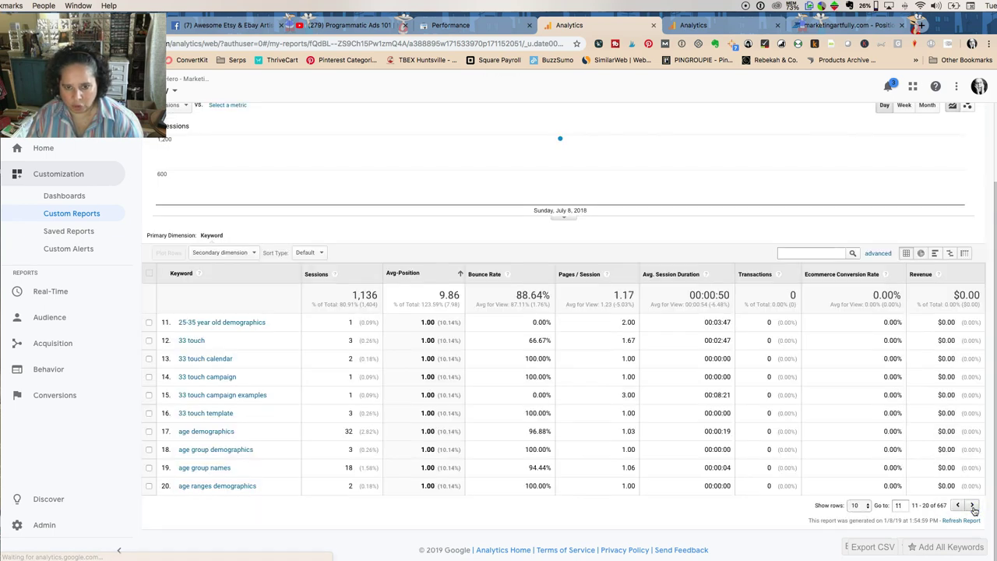
left_click(973, 506)
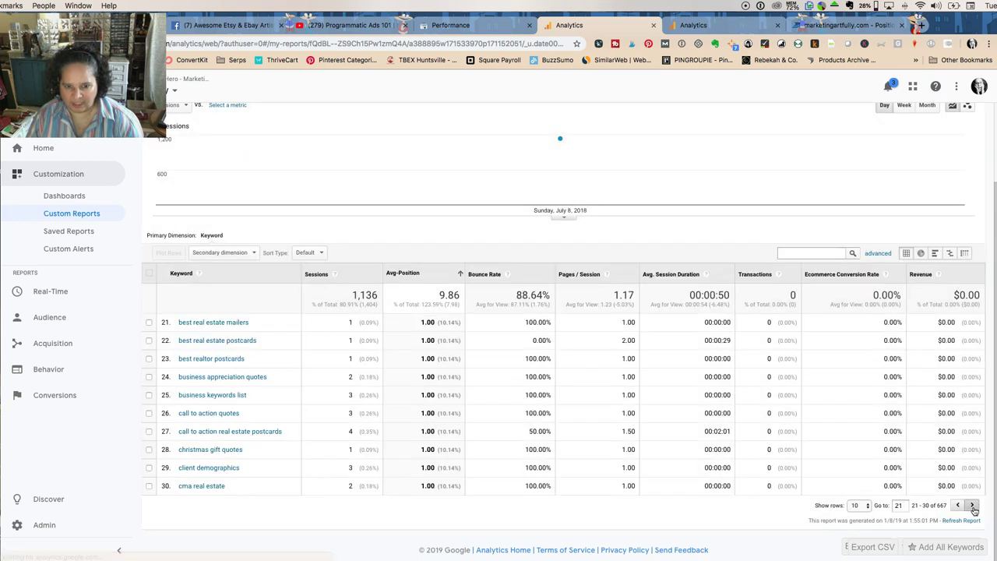
left_click(973, 506)
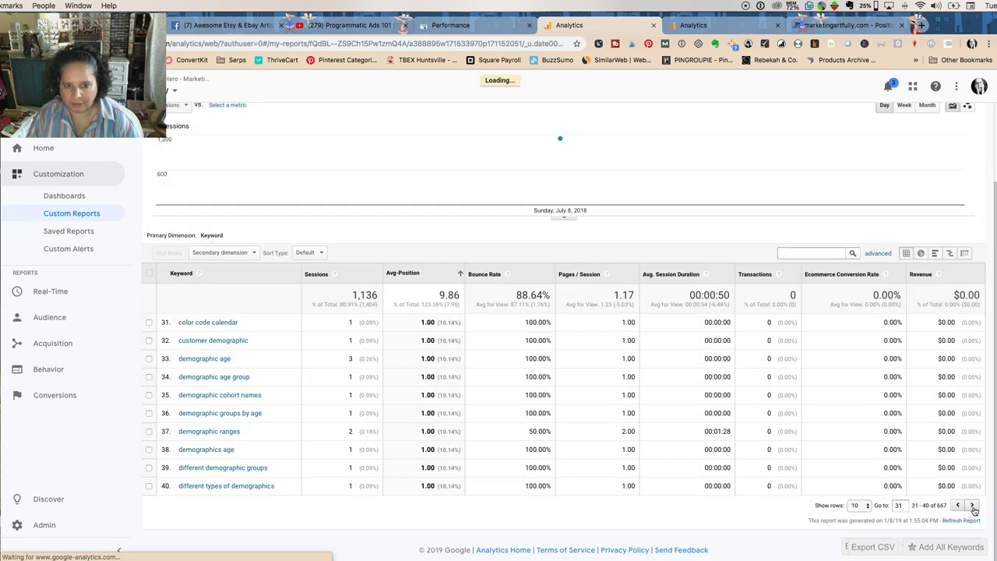
left_click(973, 507)
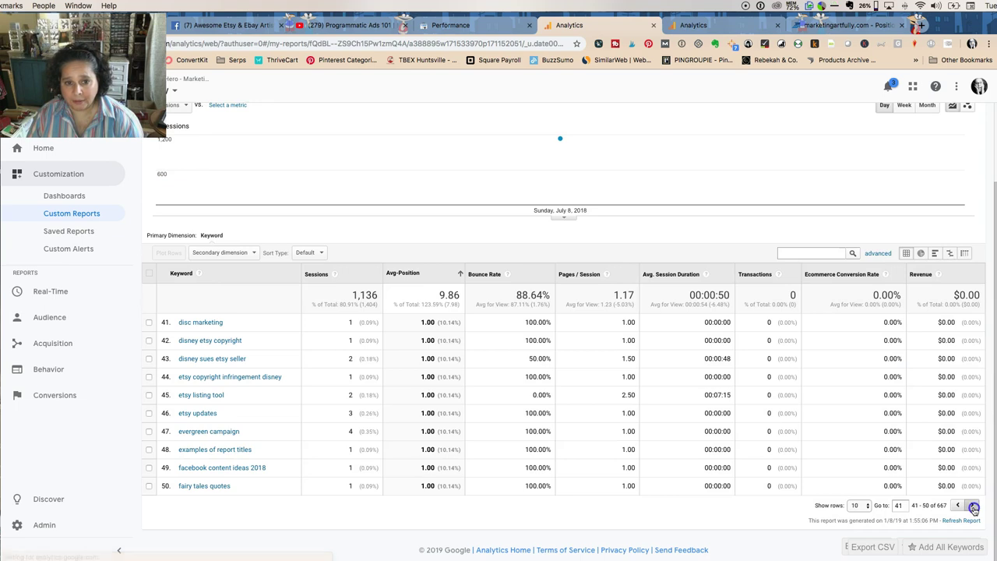
left_click(973, 506)
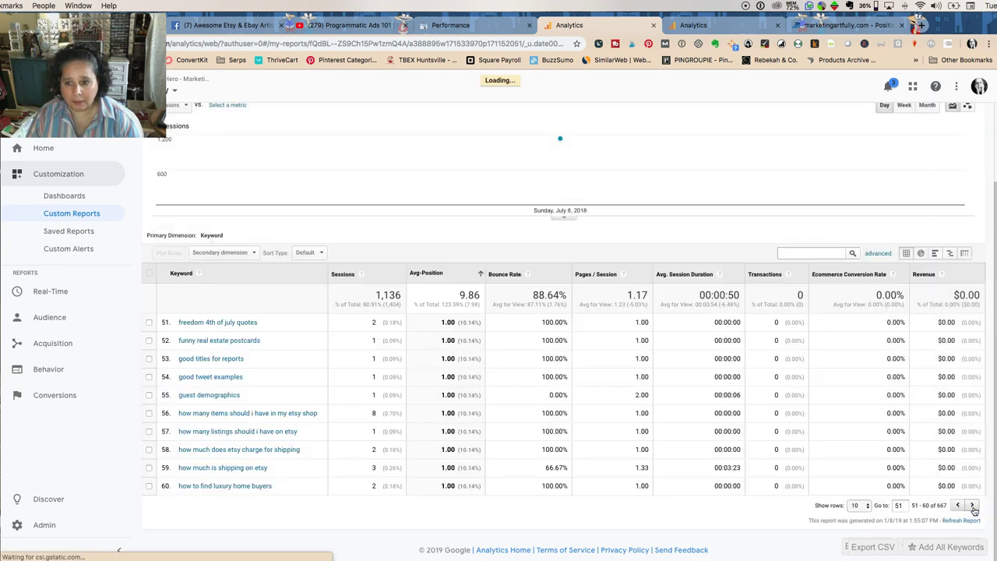
left_click(973, 507)
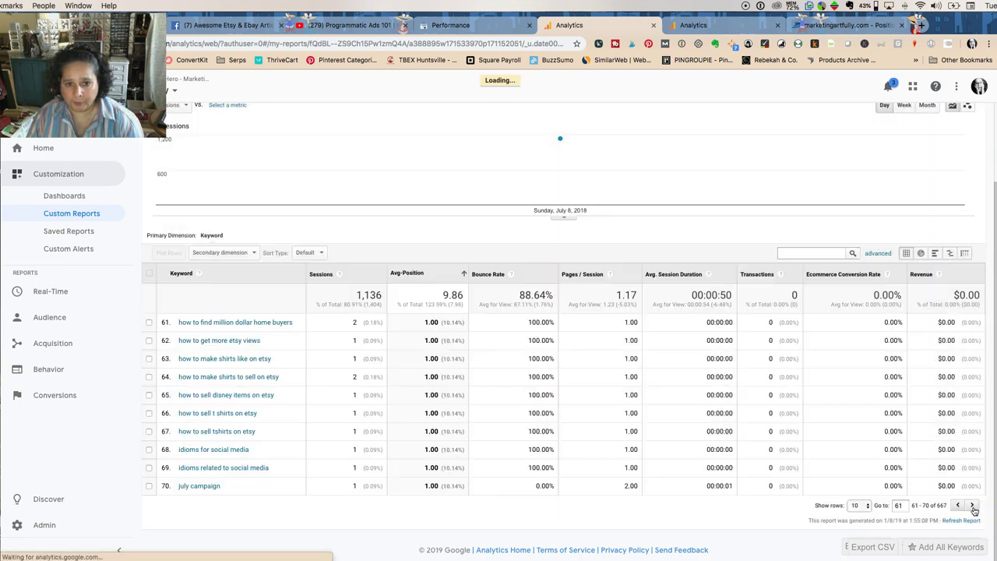
left_click(973, 506)
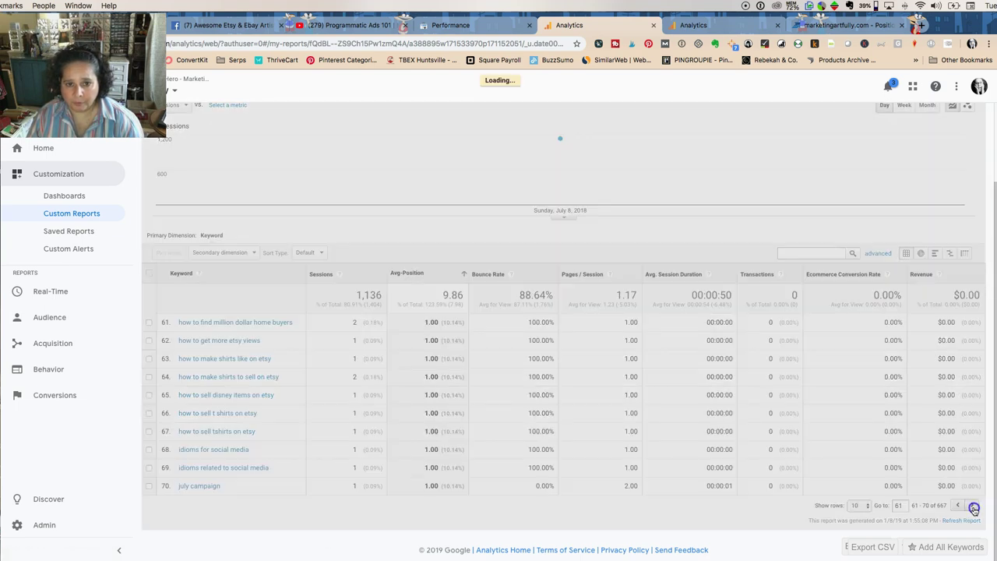
left_click(855, 505)
left_click(898, 505)
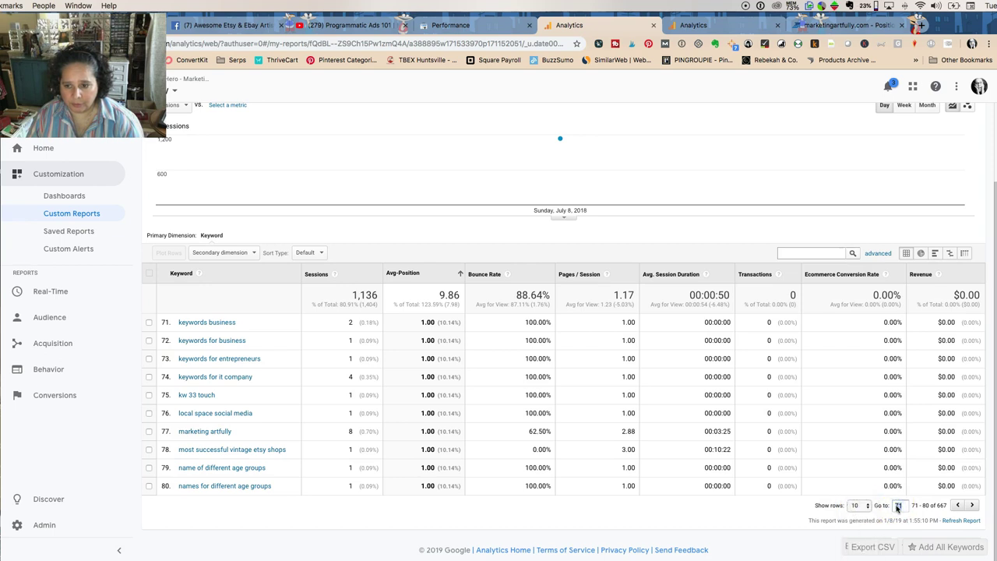
Use the Go to box to jump to keyword row 111, then to row 500.
left_click_drag(897, 506, 913, 510)
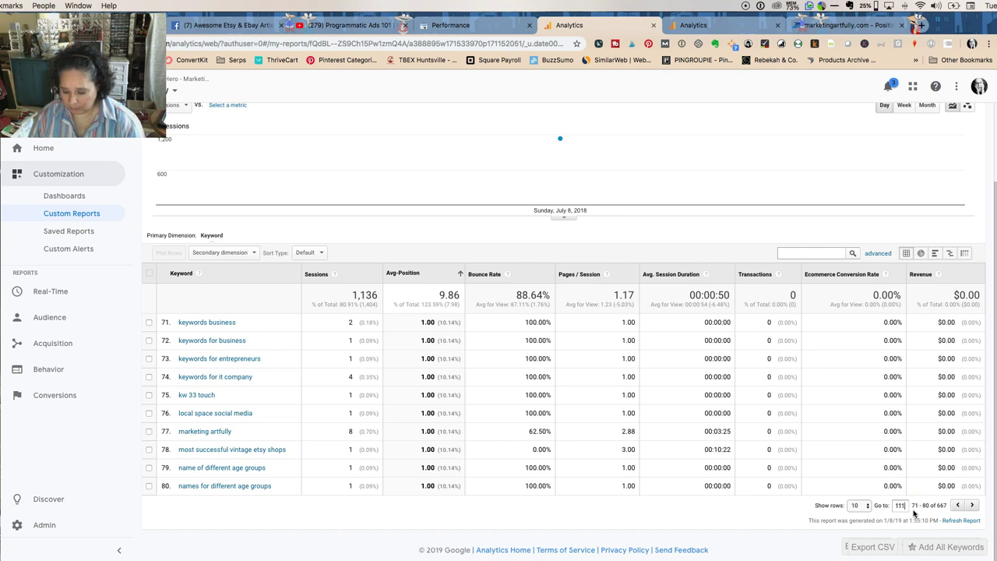
type("111")
key("Return")
left_click(900, 506)
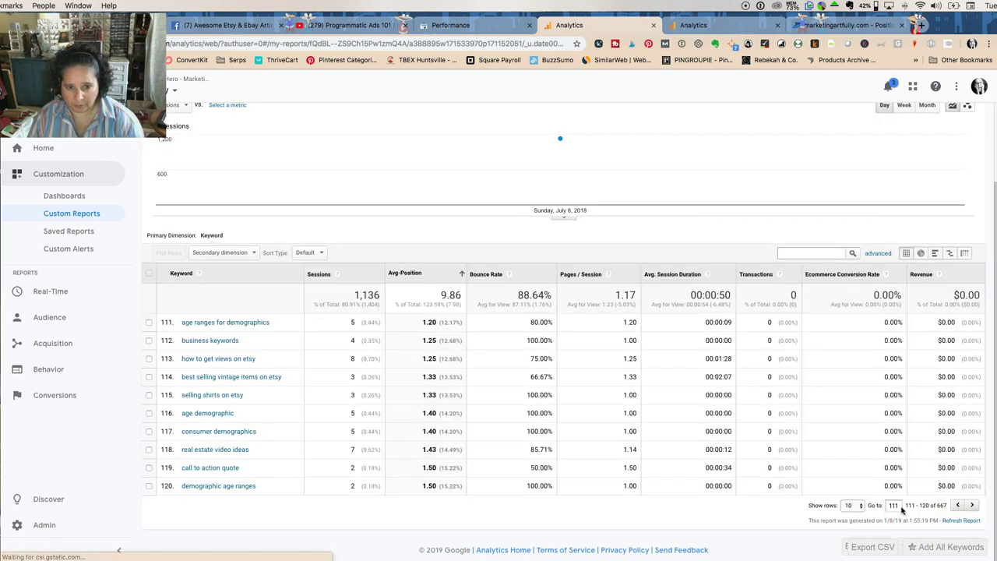
left_click_drag(876, 507, 892, 506)
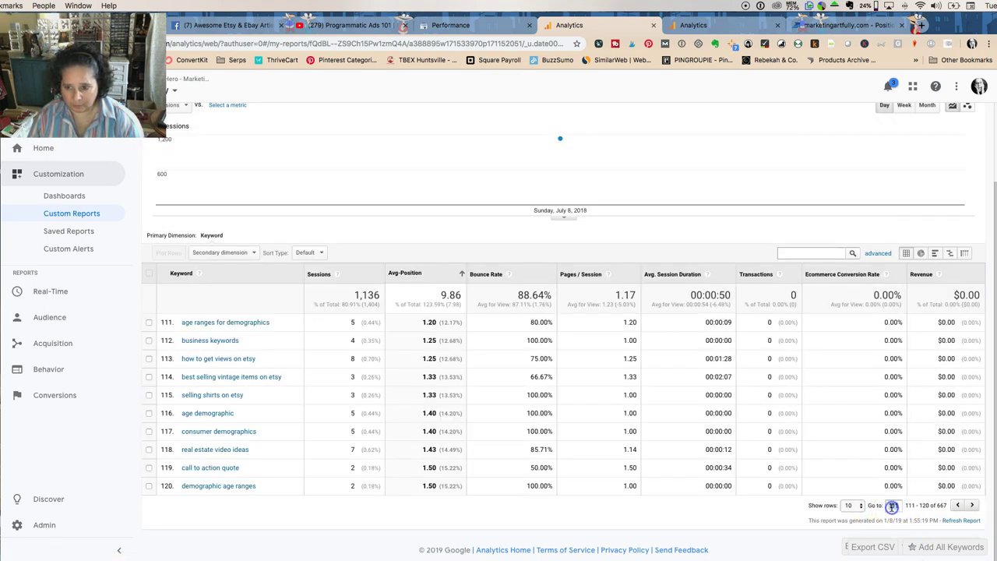
type("500")
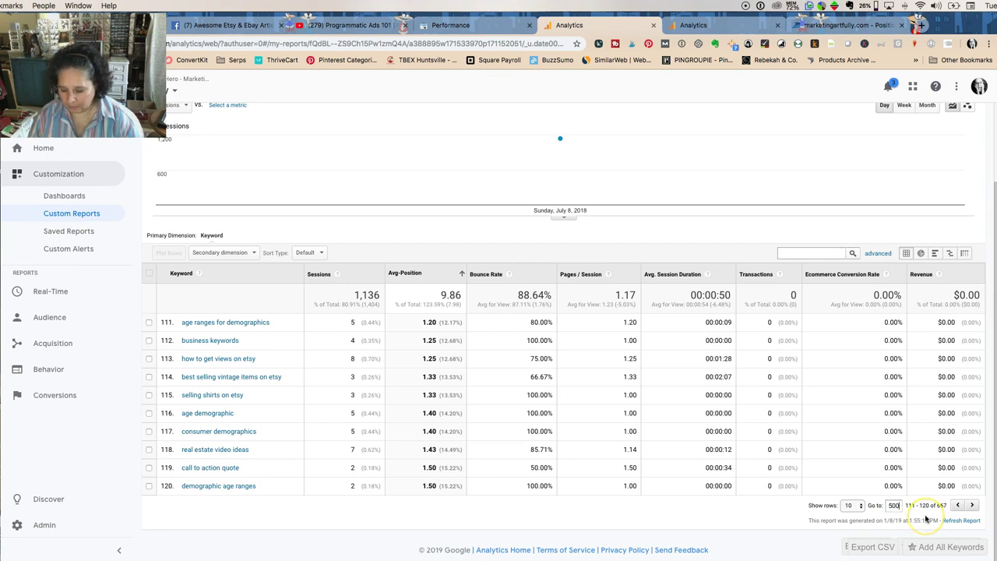
key("Return")
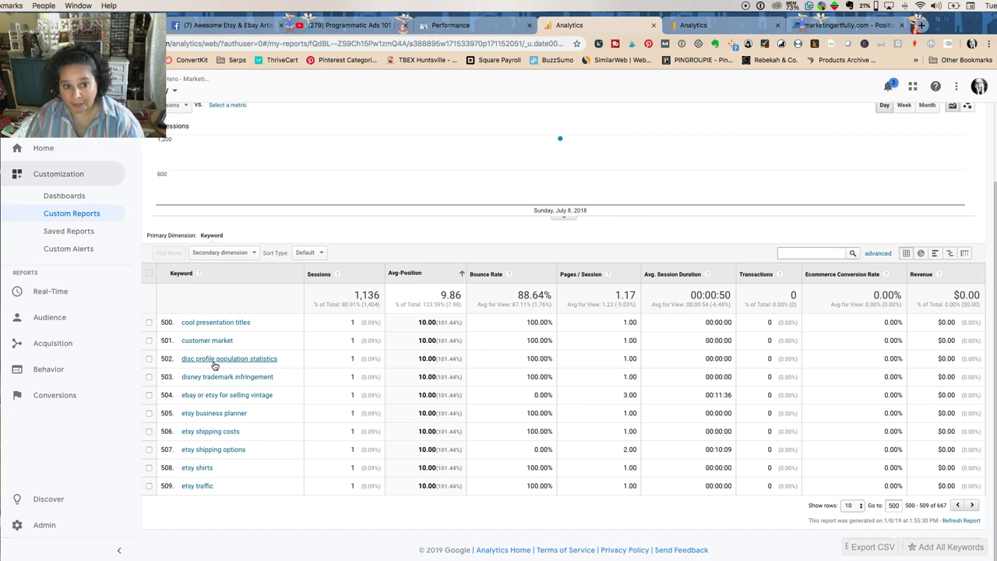
Switch to the Keyword-Hero: Keywords to LPs report.
left_click(210, 381)
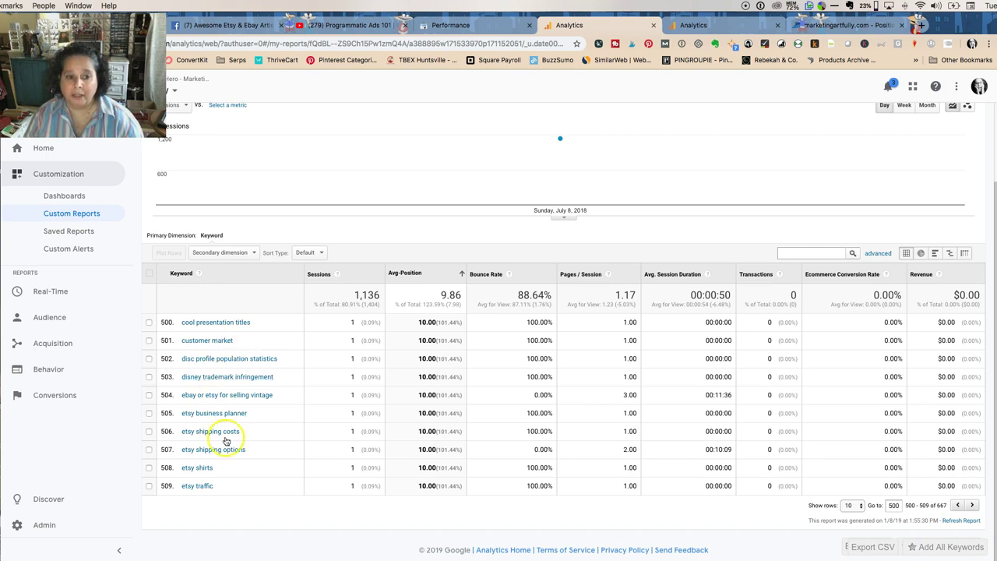
left_click(661, 149)
left_click(715, 26)
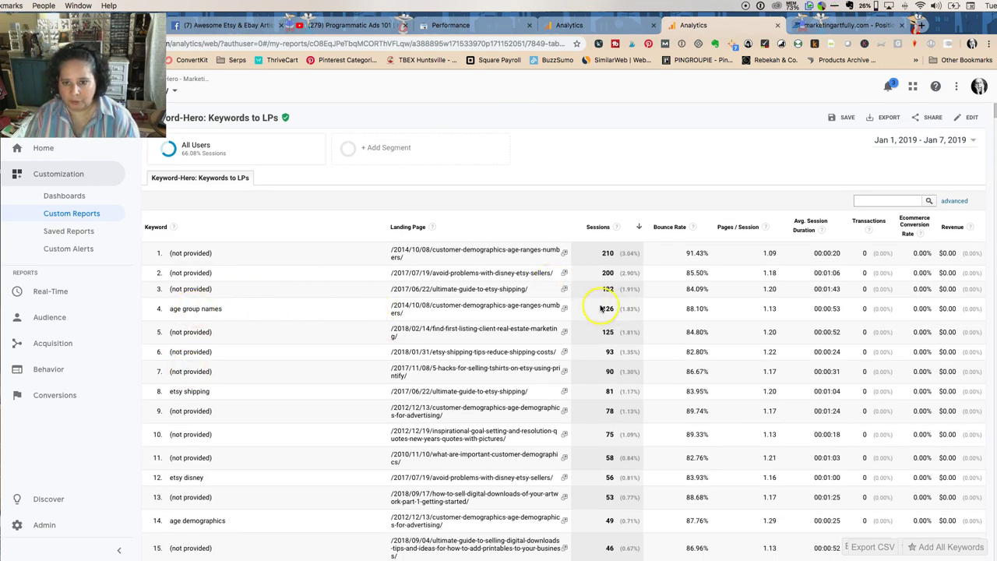
Select the 'age group names' keyword and its landing page URL, then start a table filter.
left_click(191, 309)
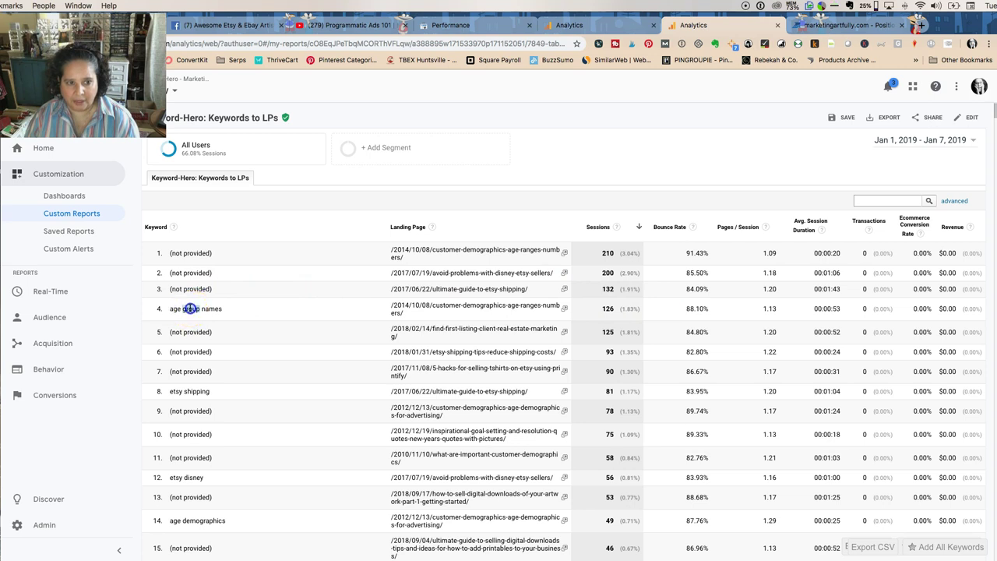
triple_click(190, 308)
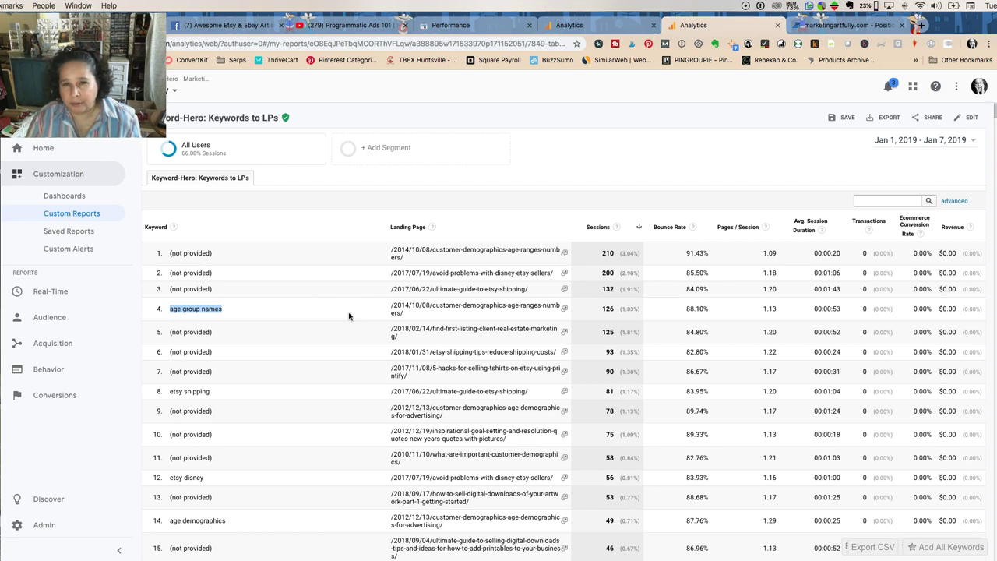
scroll(348, 315, "down", 1)
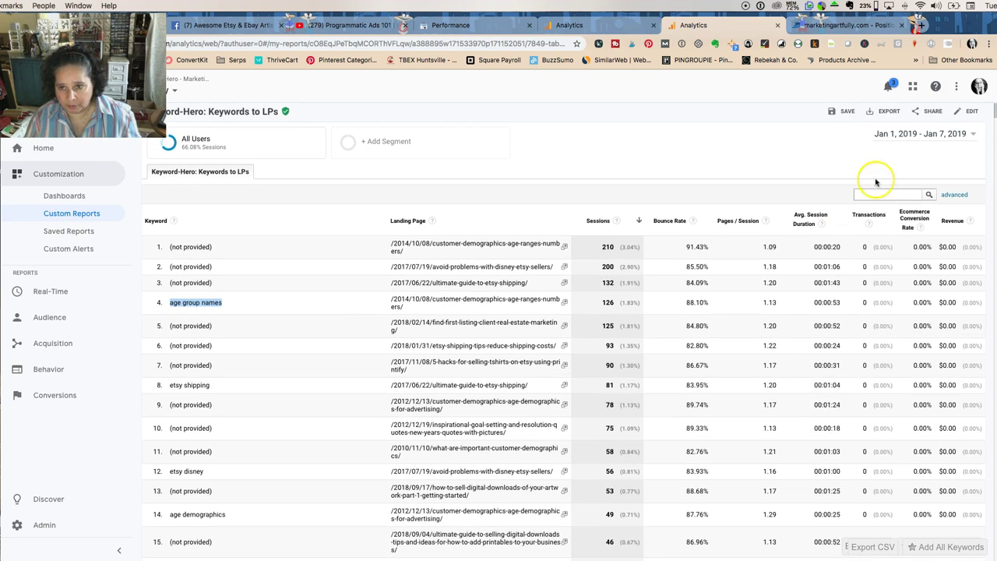
scroll(393, 338, "down", 1)
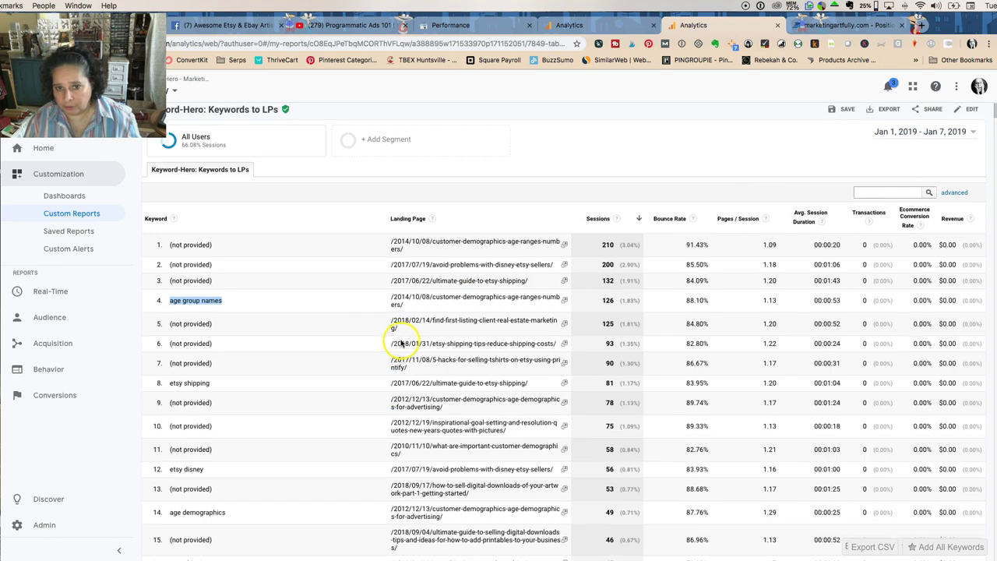
triple_click(458, 293)
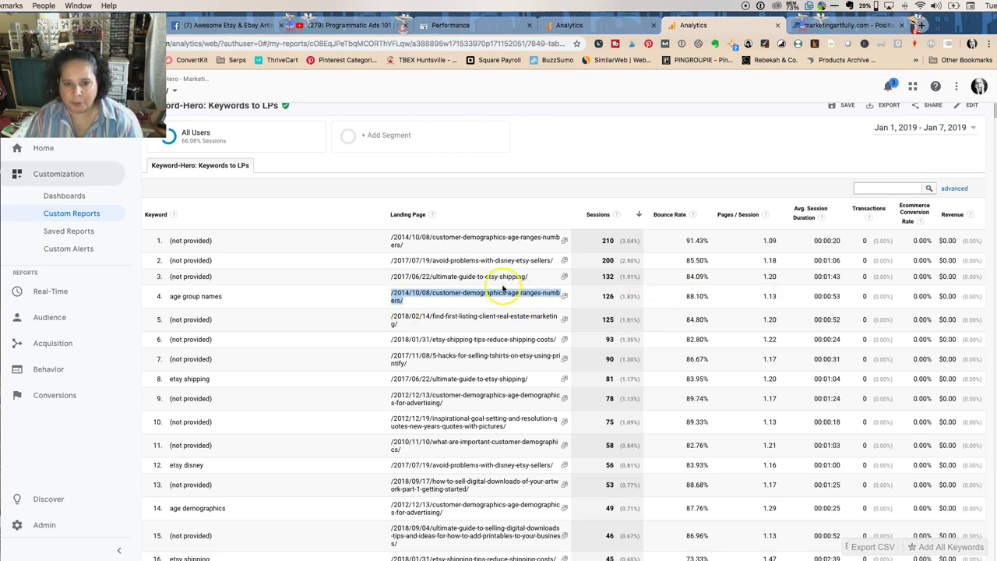
left_click(867, 189)
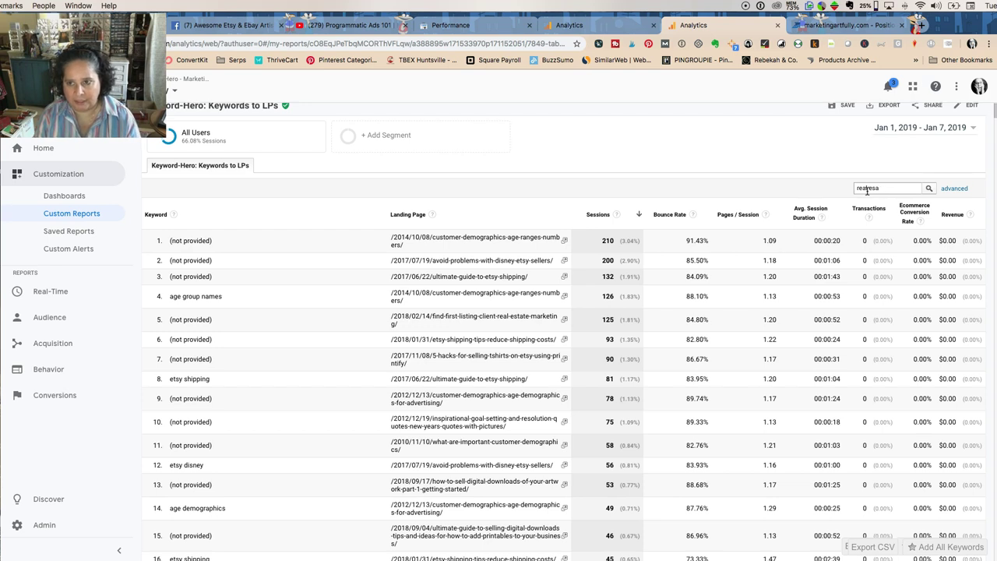
Apply the 'real estate' filter to the Keywords to LPs table.
key("Return")
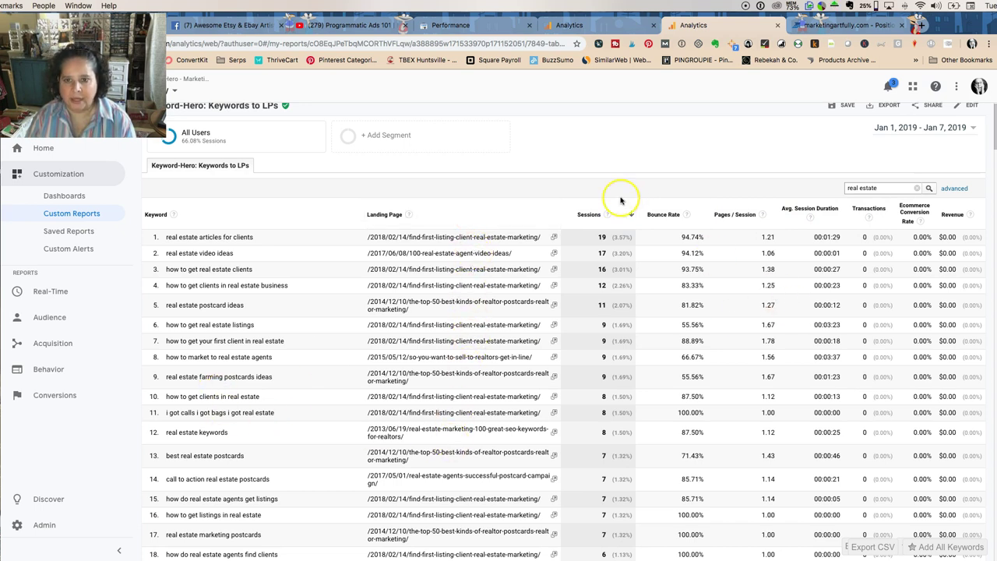
Set the real estate keyword report's date range to the last 30 days.
left_click(909, 128)
left_click(898, 147)
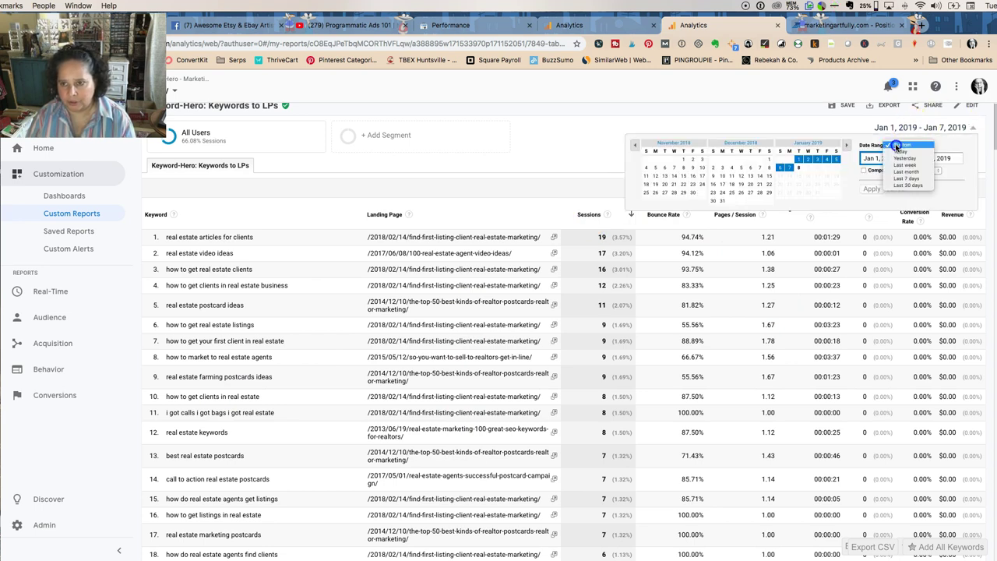
left_click(906, 186)
left_click(874, 189)
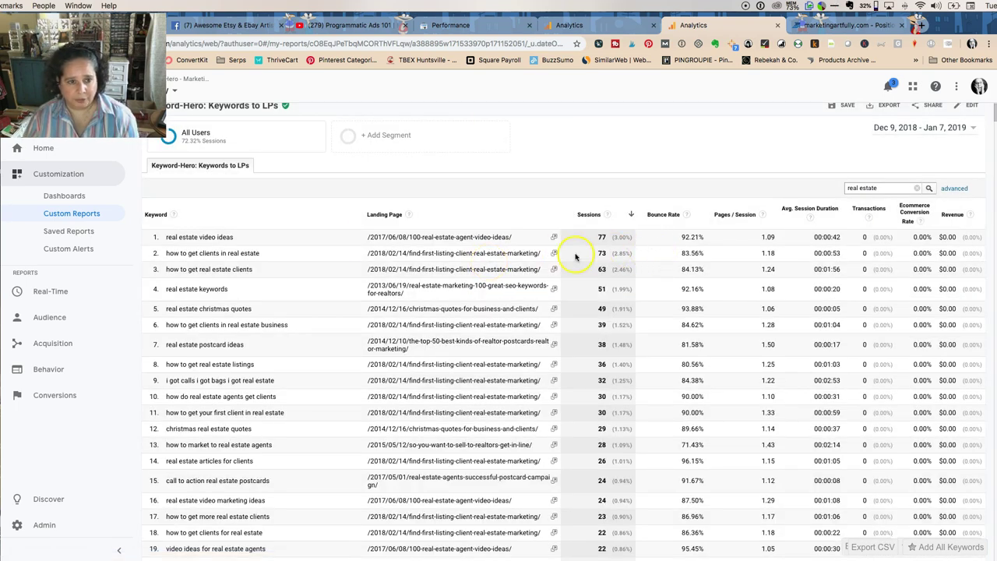
Copy the row 1 keyword 'real estate video ideas' for a search in a new tab.
left_click_drag(236, 237, 154, 235)
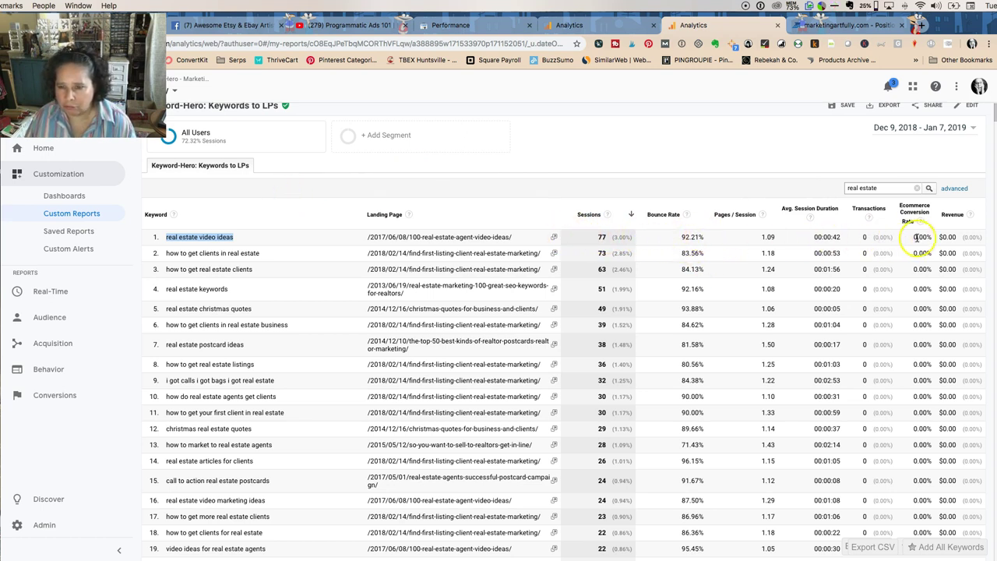
left_click(285, 244)
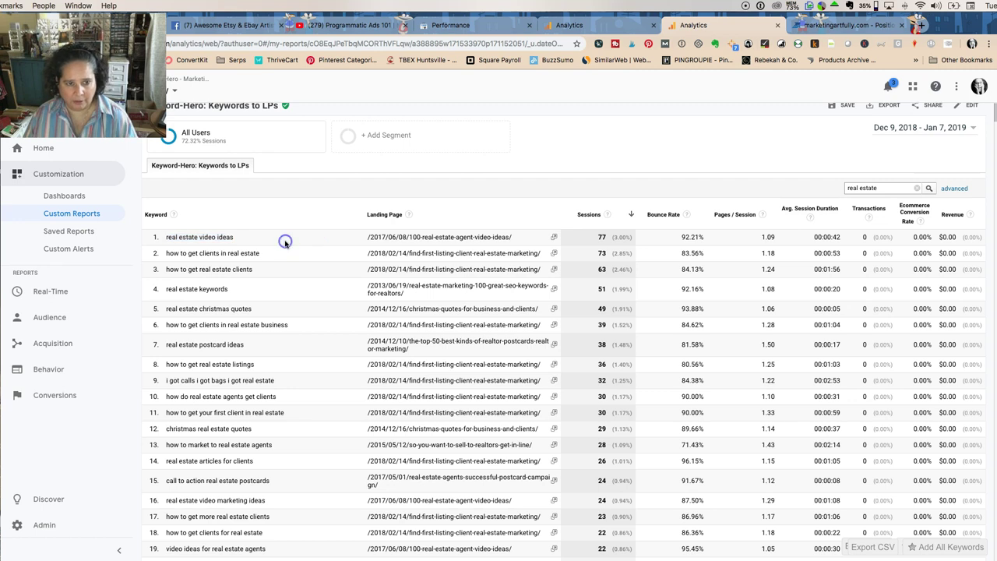
triple_click(225, 239)
key("super+c")
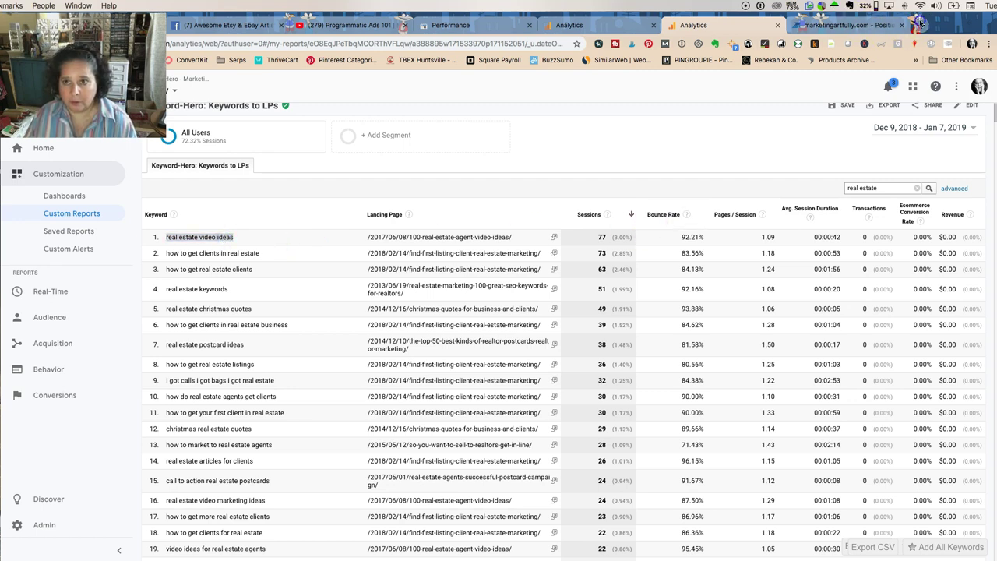
left_click(922, 25)
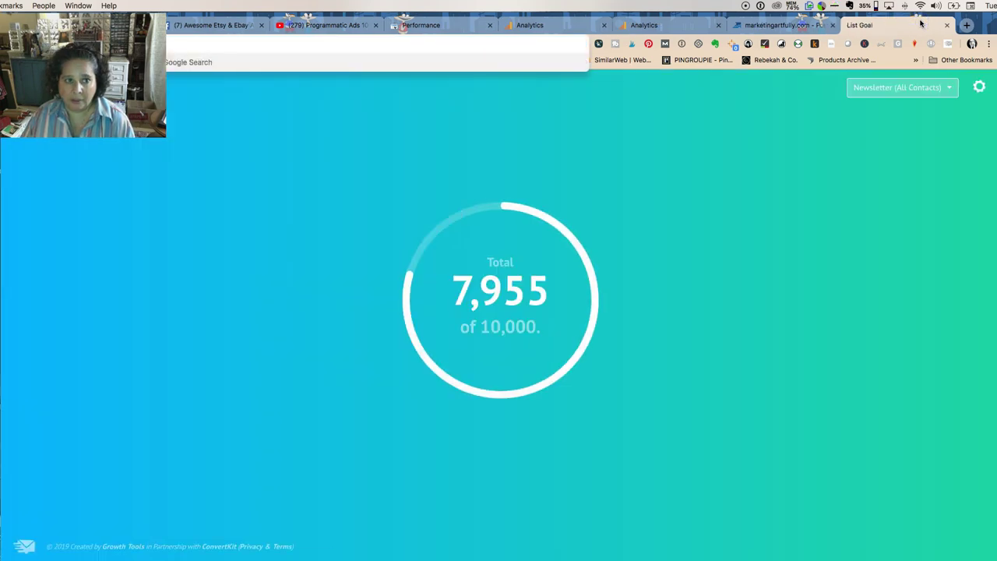
Search Google for 'real estate video ideas' and highlight its 90/mo search volume.
key("super+v")
key("Return")
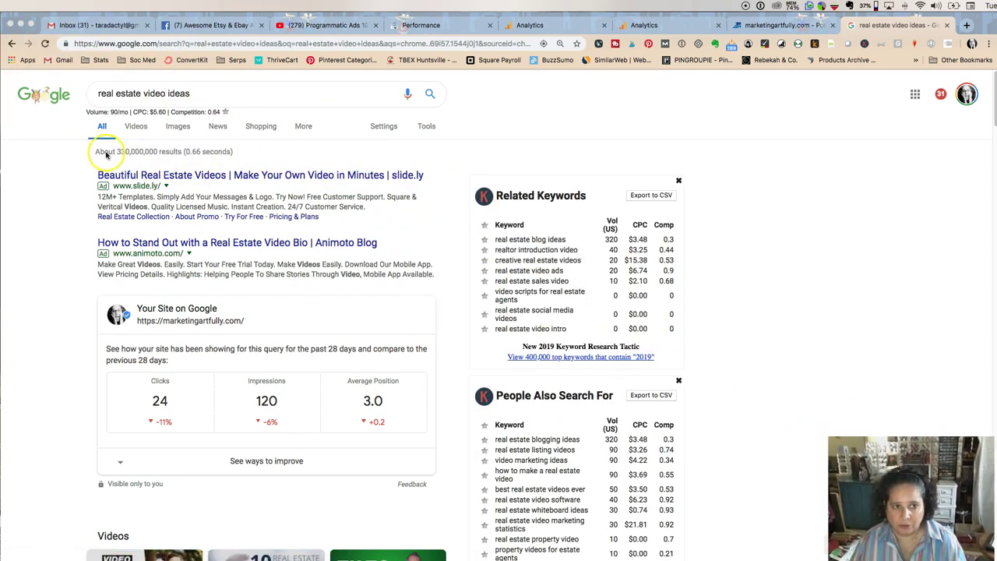
double_click(117, 111)
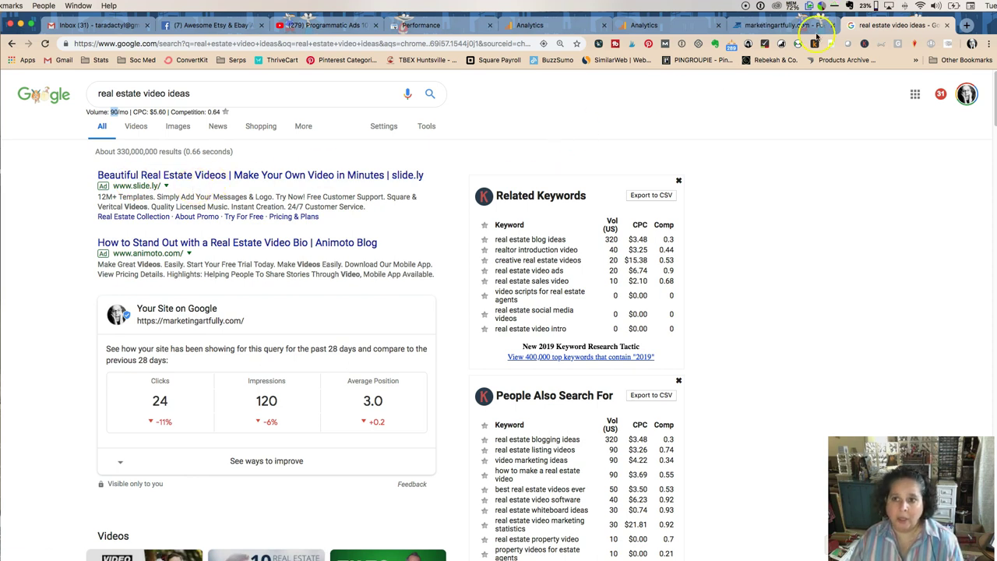
Browse the site's Serpstat Positions list and open the 'selling shirts on etsy' keyword.
left_click(747, 28)
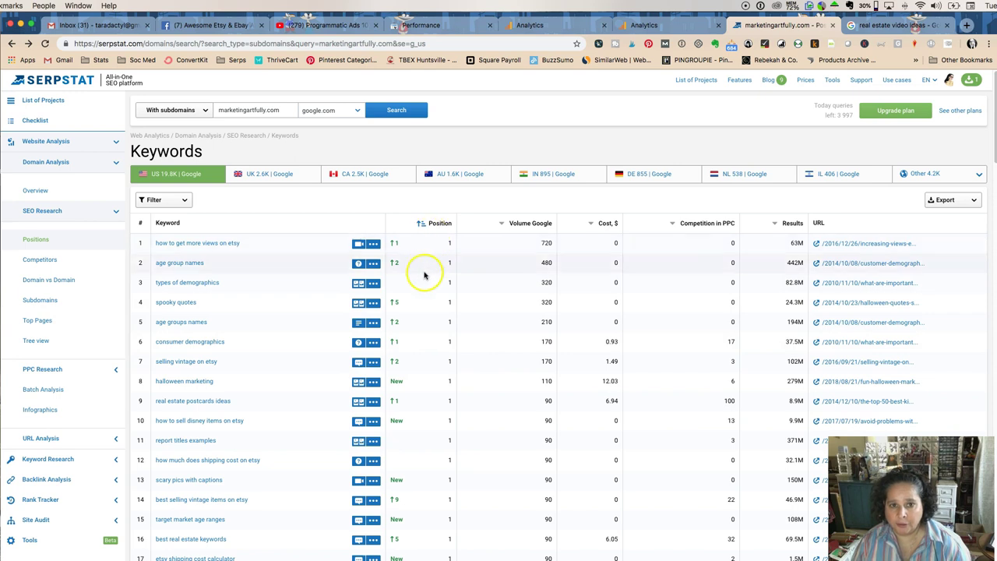
scroll(416, 382, "down", 5)
scroll(416, 383, "down", 2)
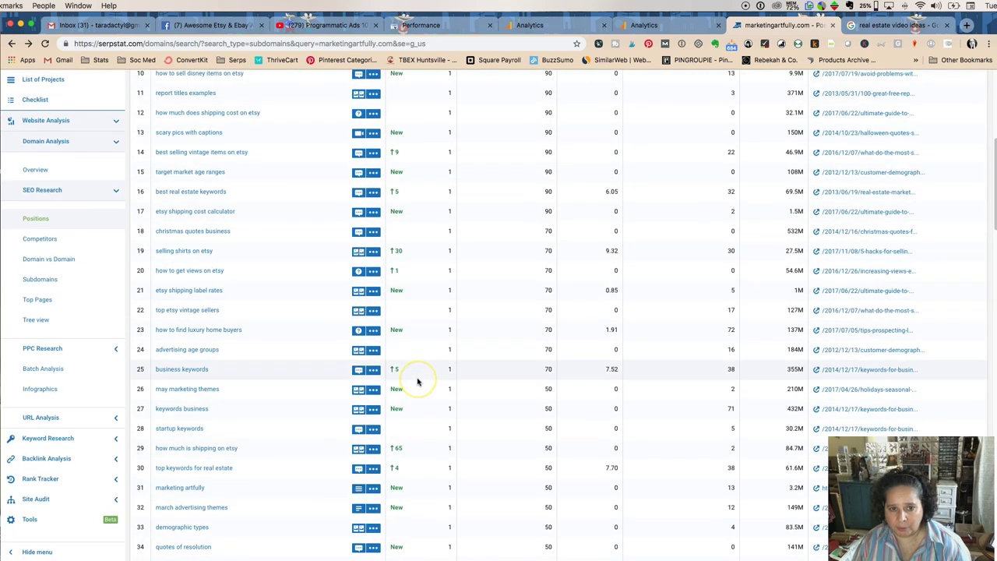
scroll(417, 382, "up", 7)
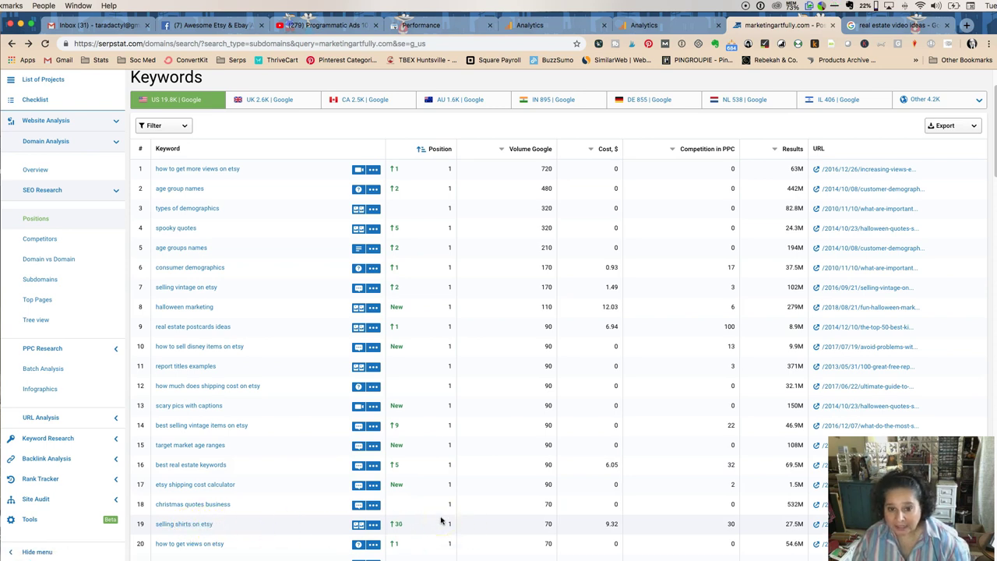
left_click(549, 525)
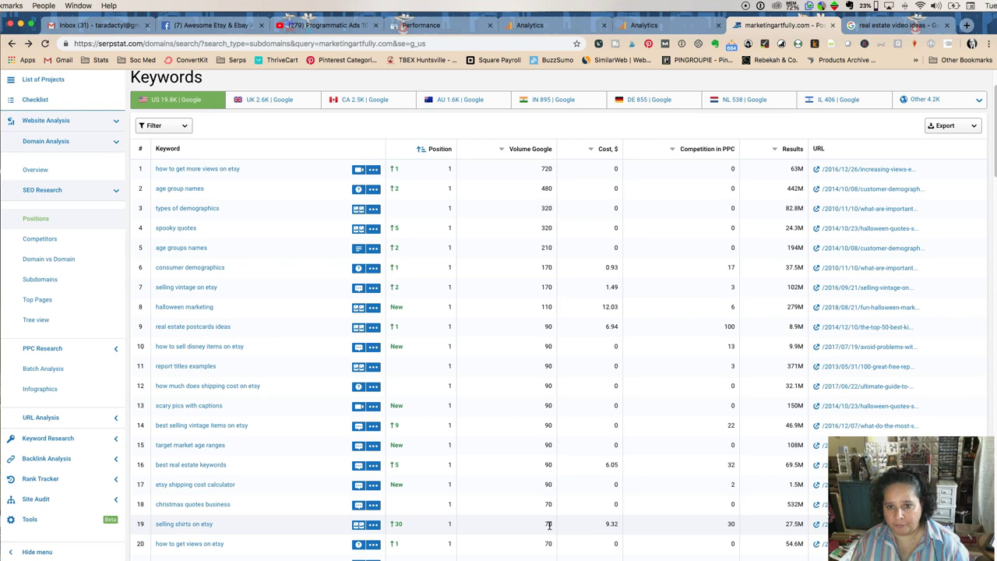
left_click(545, 515)
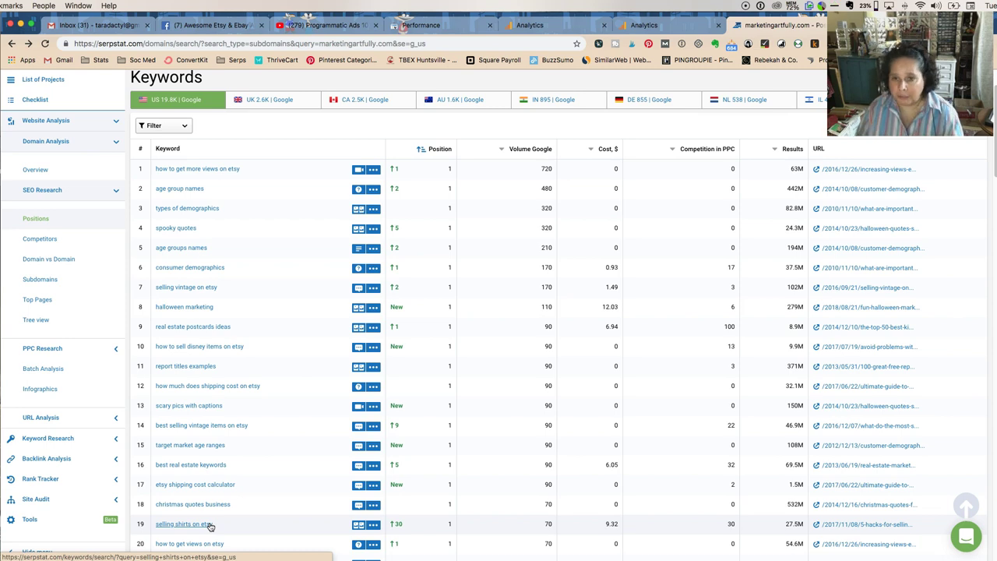
Review the 15 related keywords, including 'top selling shirts on etsy', then go back to Positions.
left_click(209, 525)
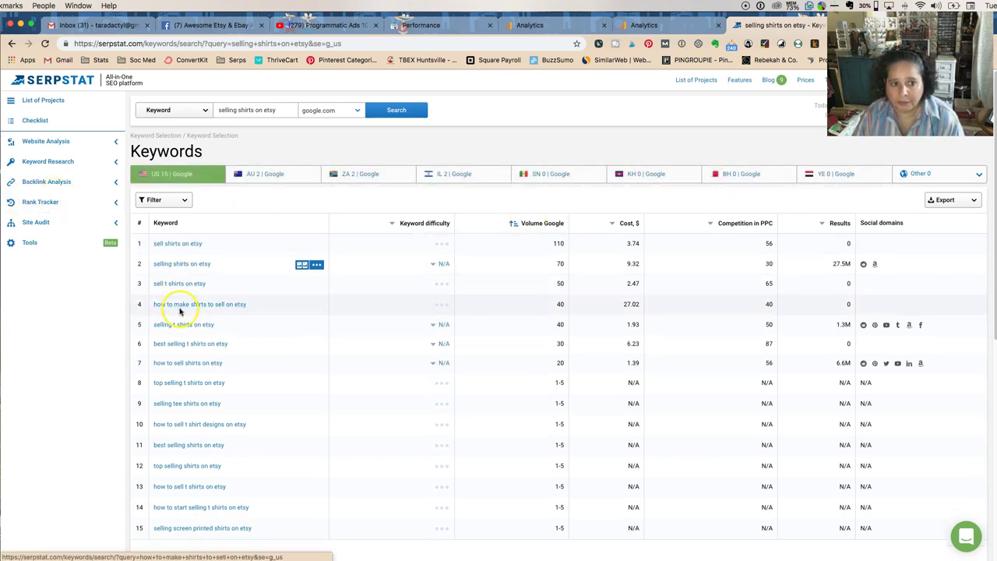
scroll(188, 368, "down", 1)
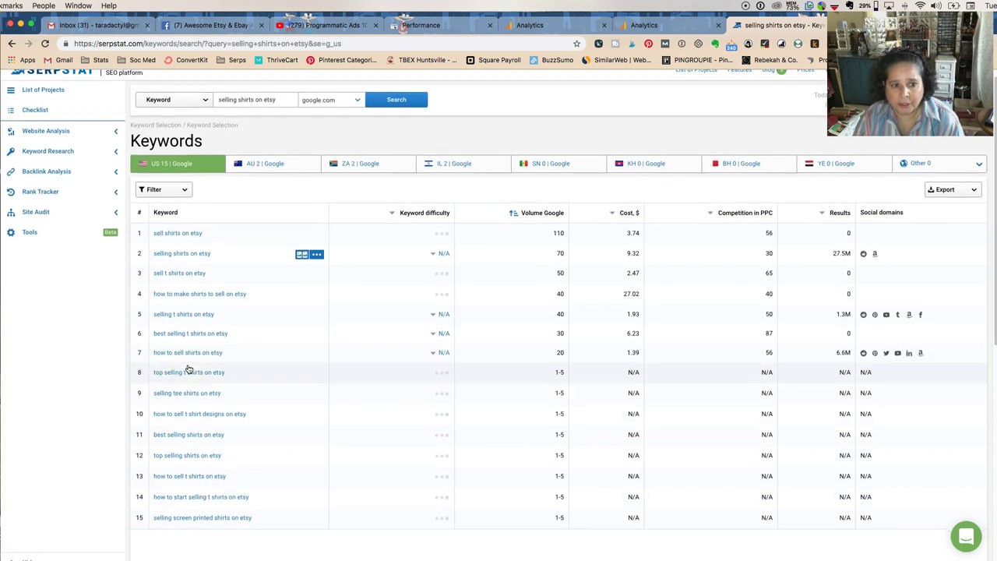
scroll(188, 368, "down", 1)
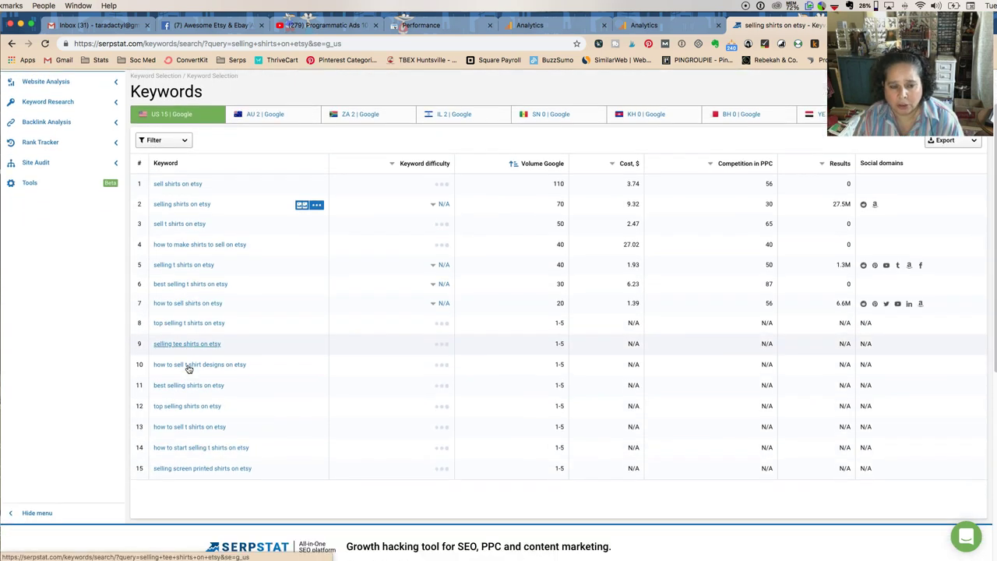
left_click(183, 405)
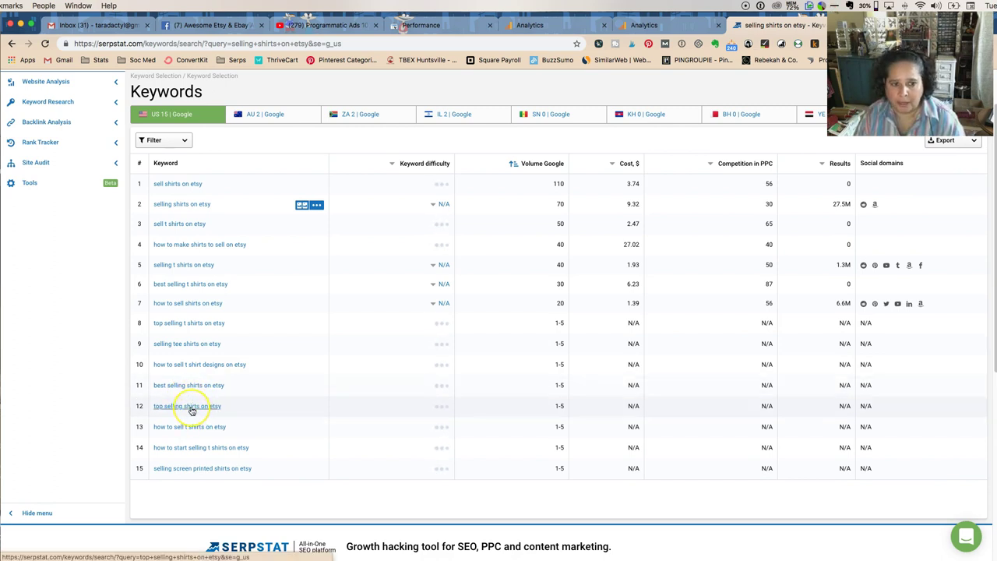
left_click_drag(245, 412, 151, 408)
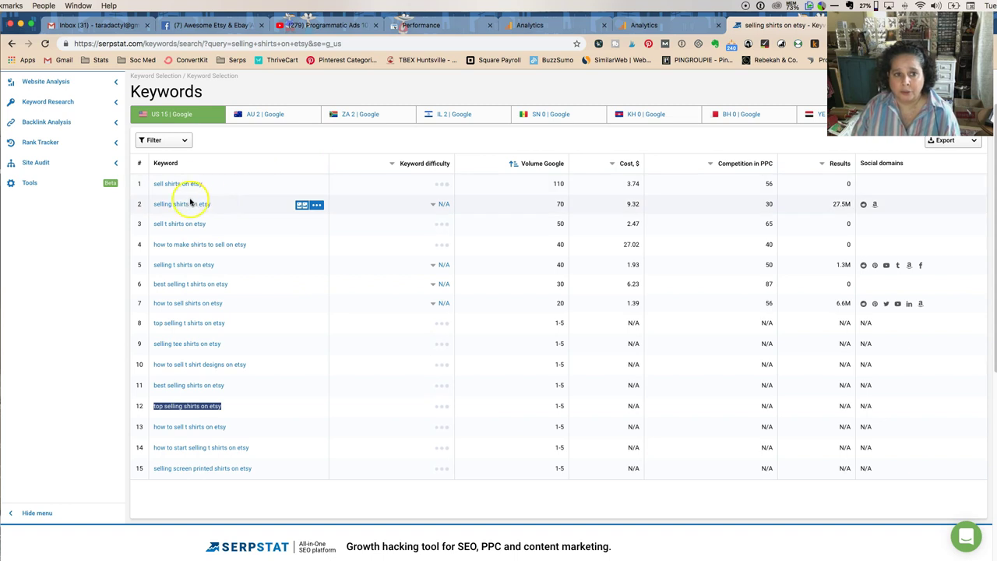
right_click(266, 147)
left_click(285, 151)
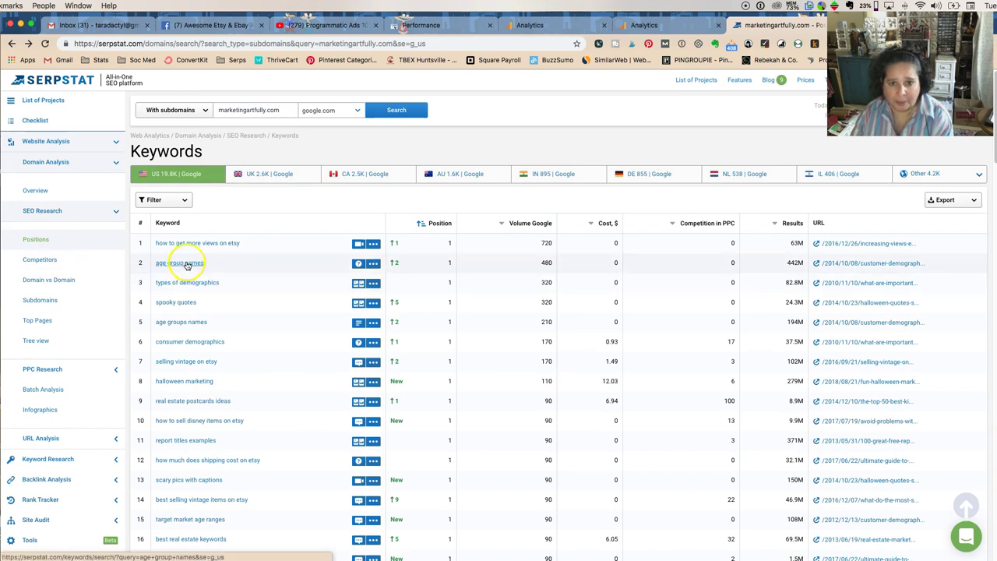
Browse the 54 related keywords for 'age group names', then go back to the Positions list.
left_click(185, 264)
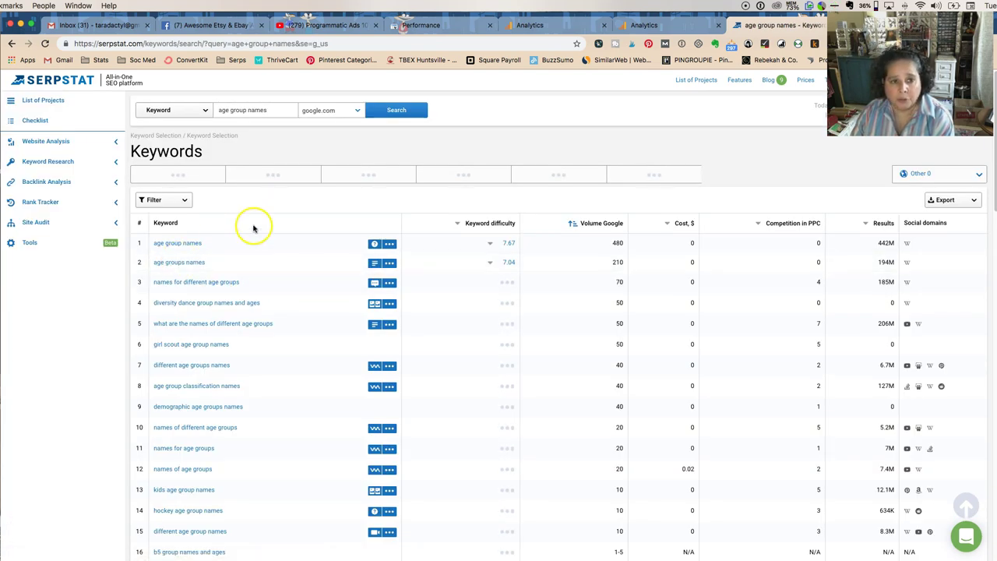
scroll(274, 312, "down", 1)
scroll(272, 312, "down", 2)
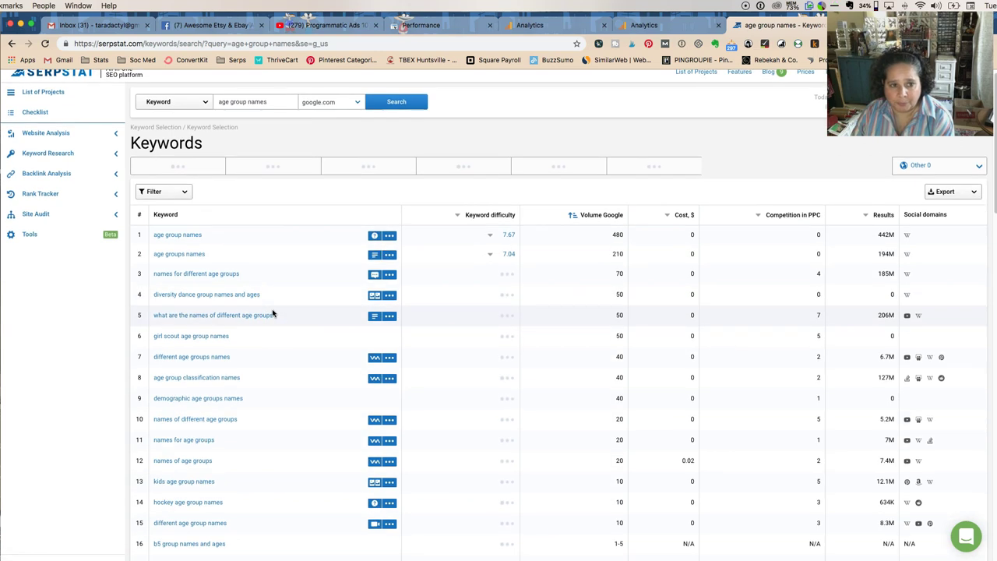
scroll(273, 313, "down", 3)
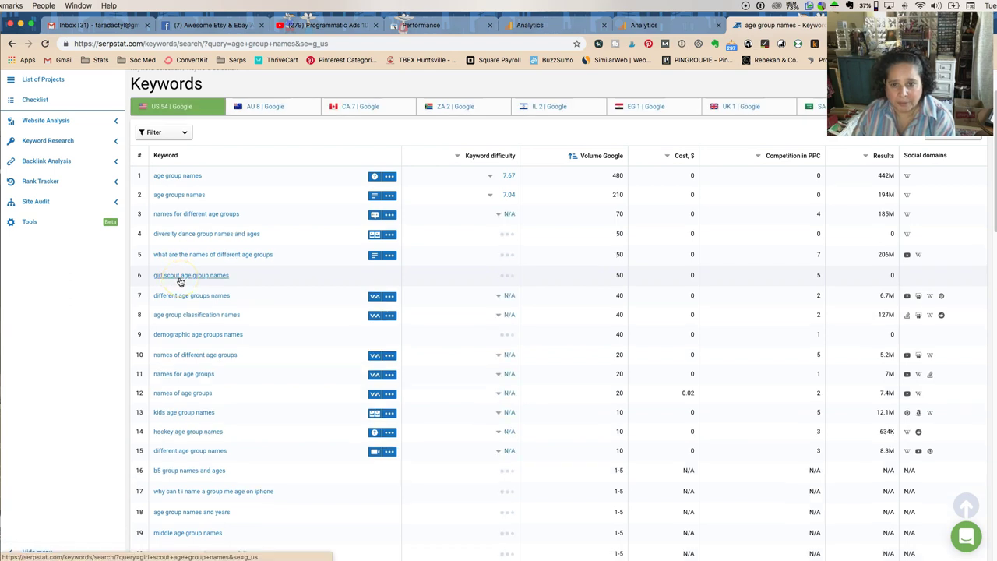
scroll(179, 305, "down", 2)
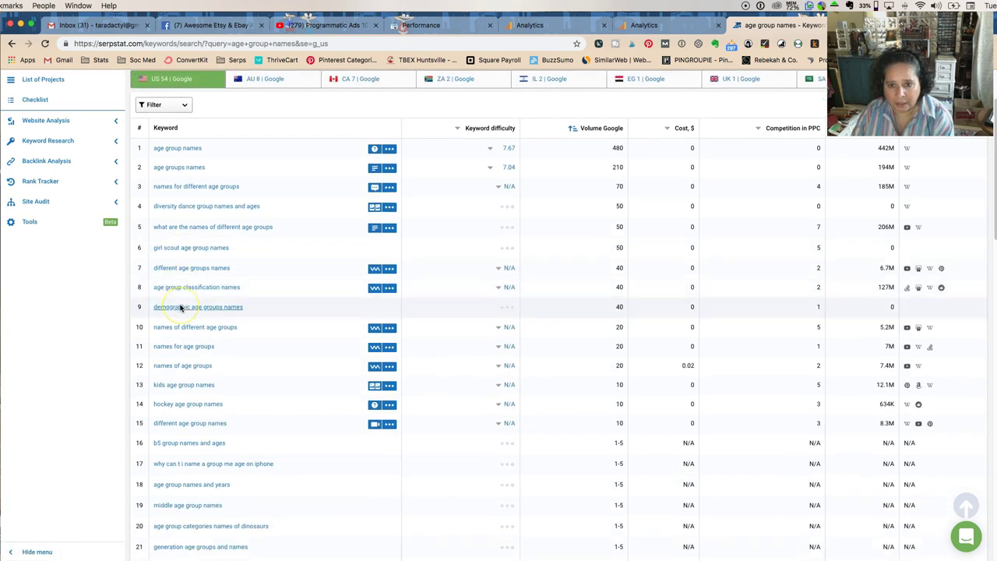
scroll(180, 308, "down", 8)
scroll(179, 308, "up", 15)
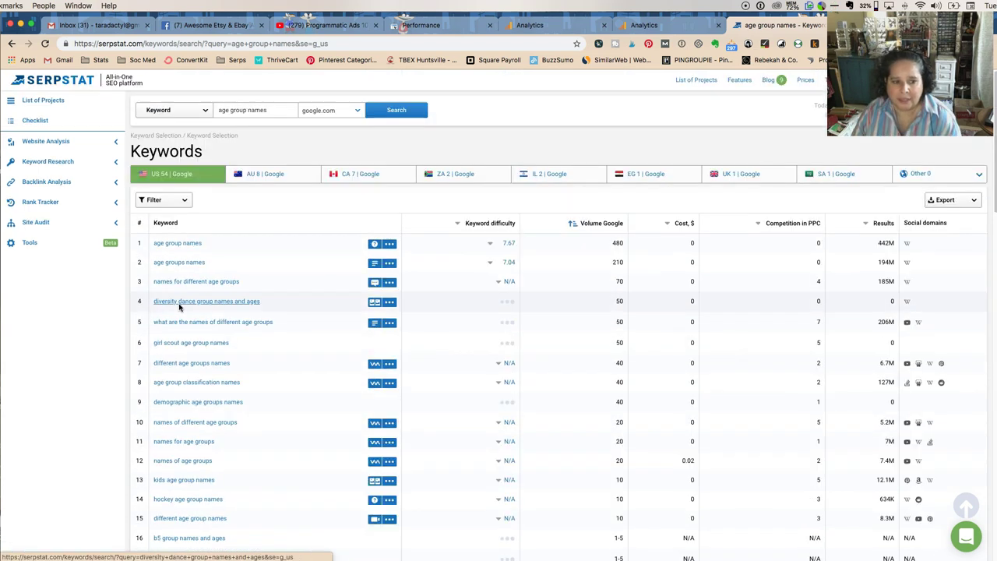
right_click(337, 204)
left_click(343, 207)
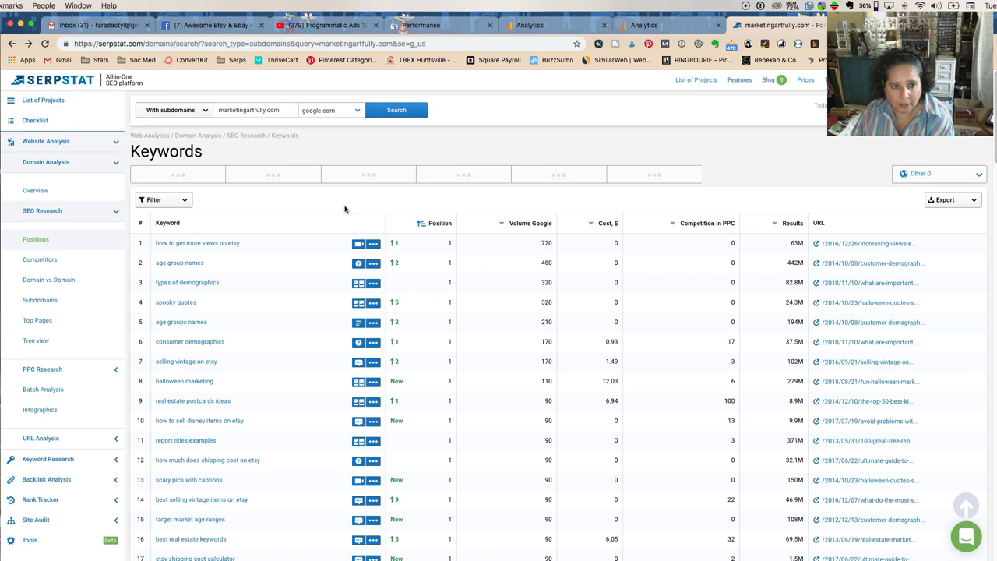
Scroll the related keywords for 'real estate postcards ideas', then switch to the Airtable Keyword Research base.
left_click(196, 403)
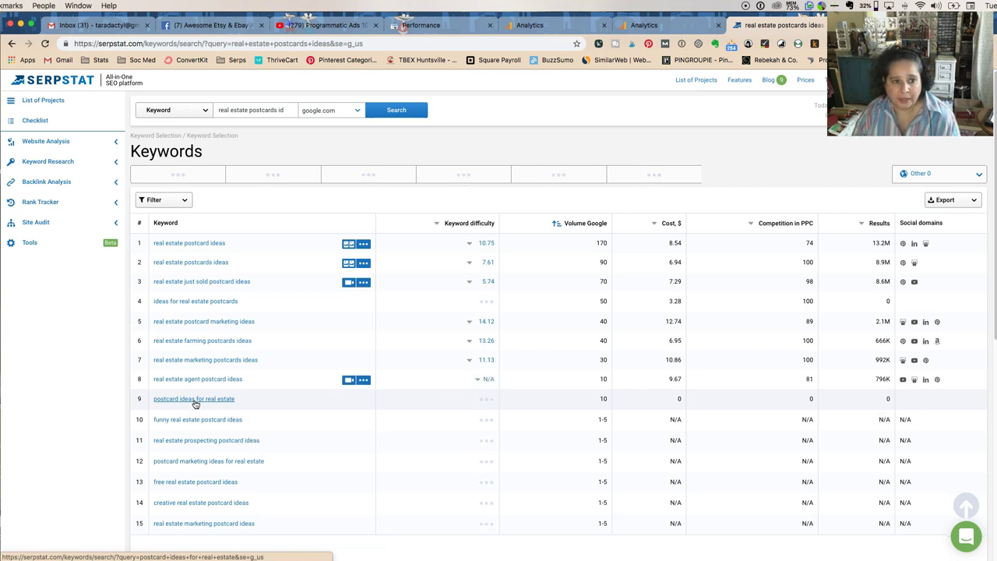
scroll(260, 373, "down", 1)
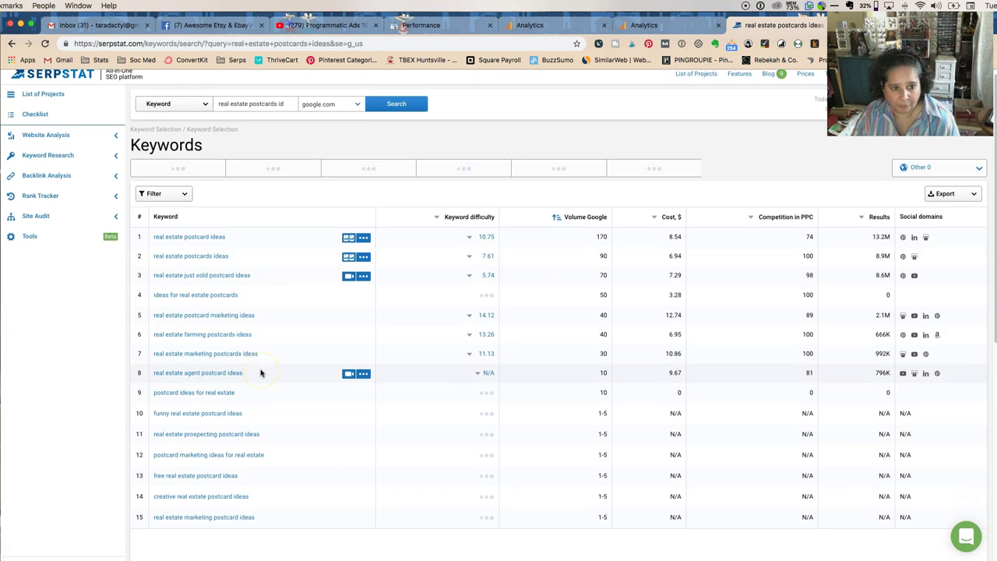
scroll(261, 372, "down", 2)
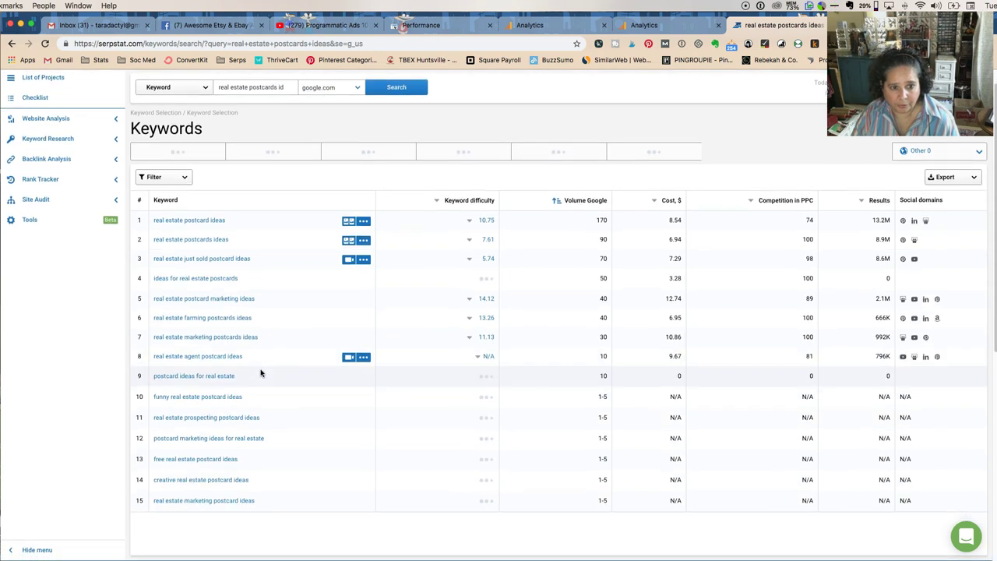
scroll(261, 373, "down", 3)
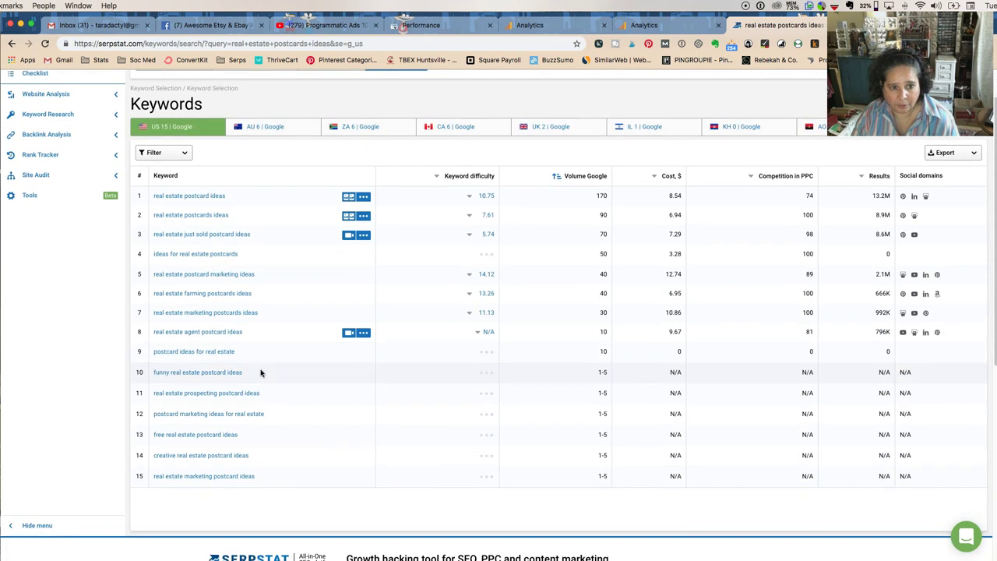
scroll(261, 372, "down", 2)
left_click(200, 366)
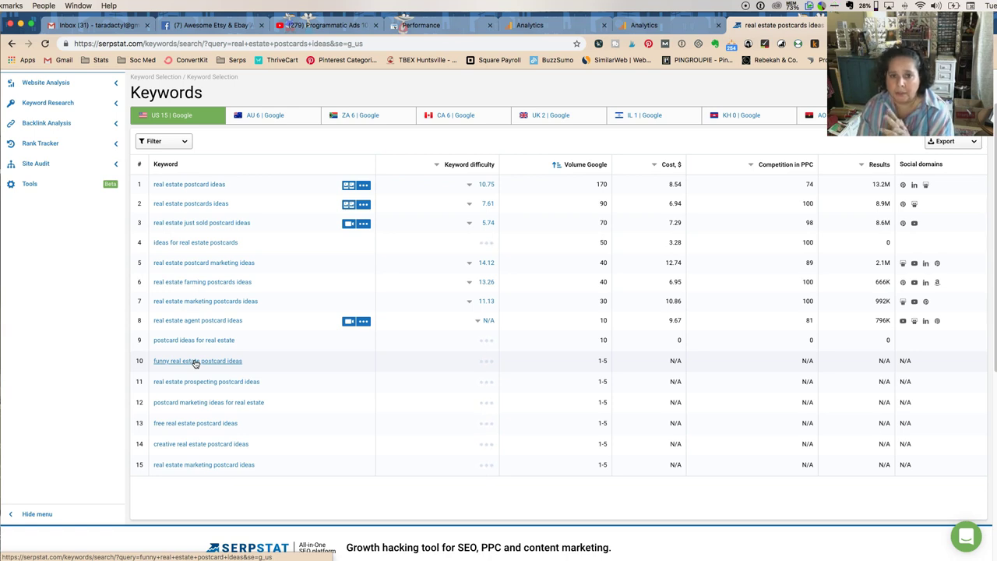
scroll(253, 280, "up", 2)
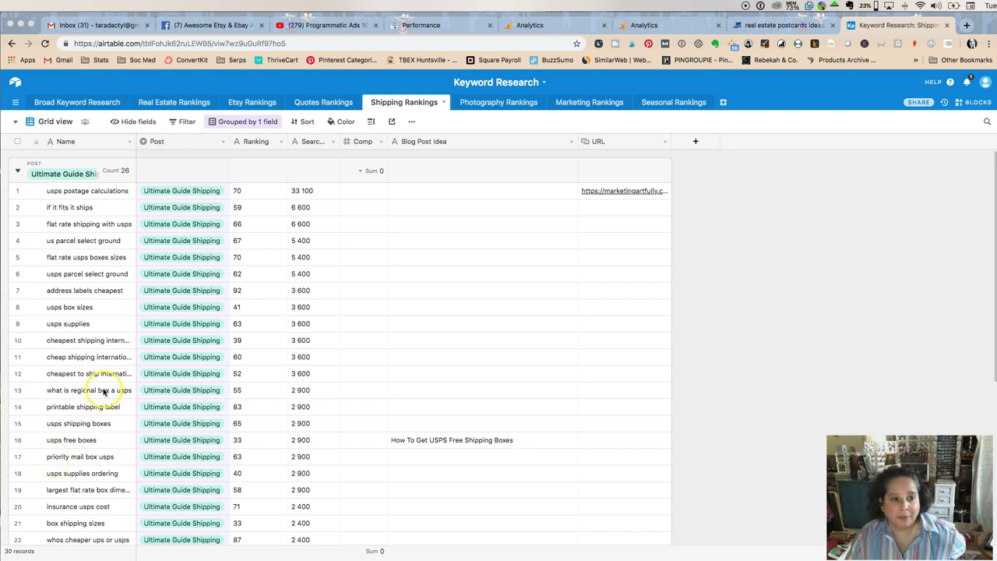
Switch to Real Estate Rankings and scroll its post groups, noting real estate postcards at ranking 19.
scroll(132, 393, "down", 5)
scroll(136, 393, "up", 5)
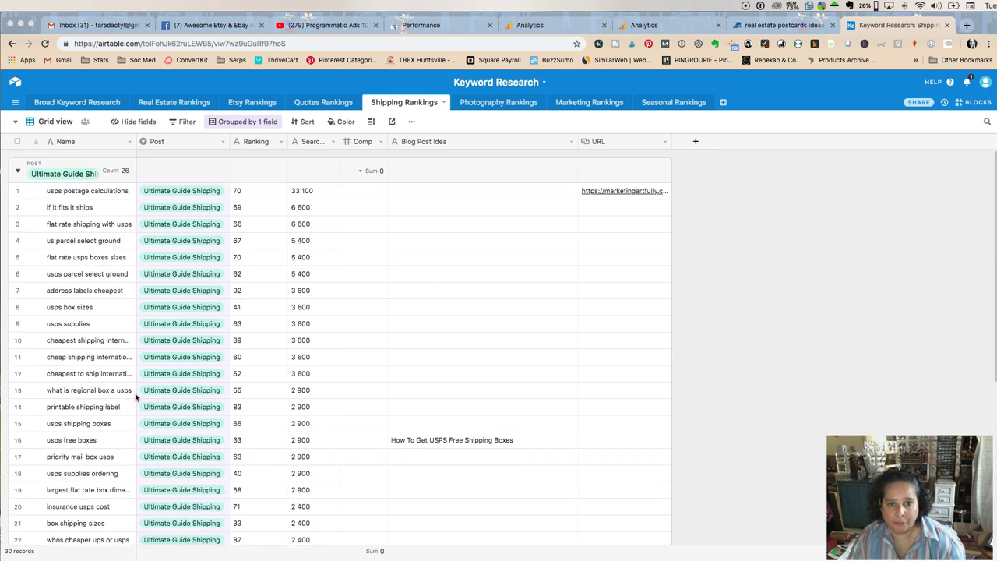
left_click(74, 102)
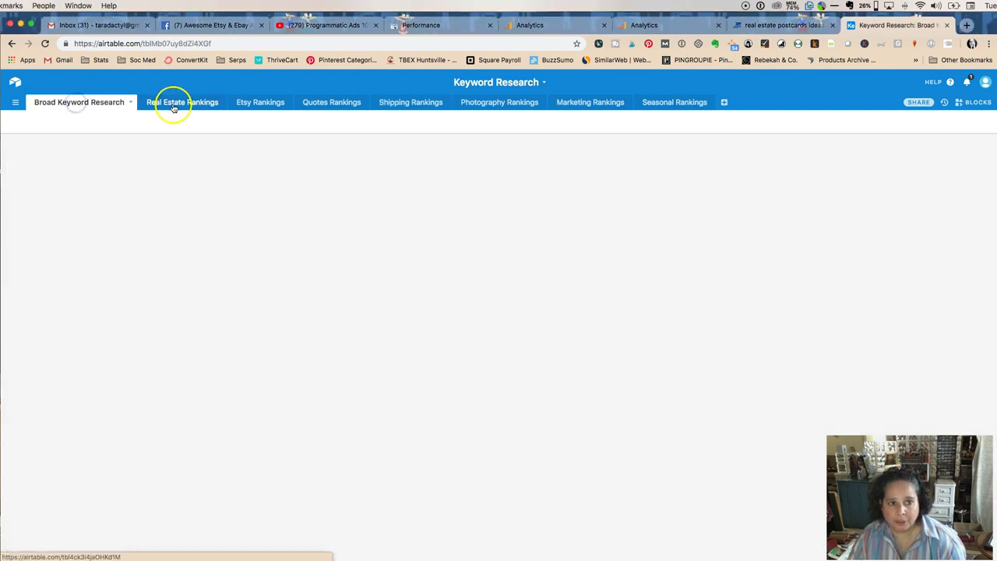
left_click(175, 104)
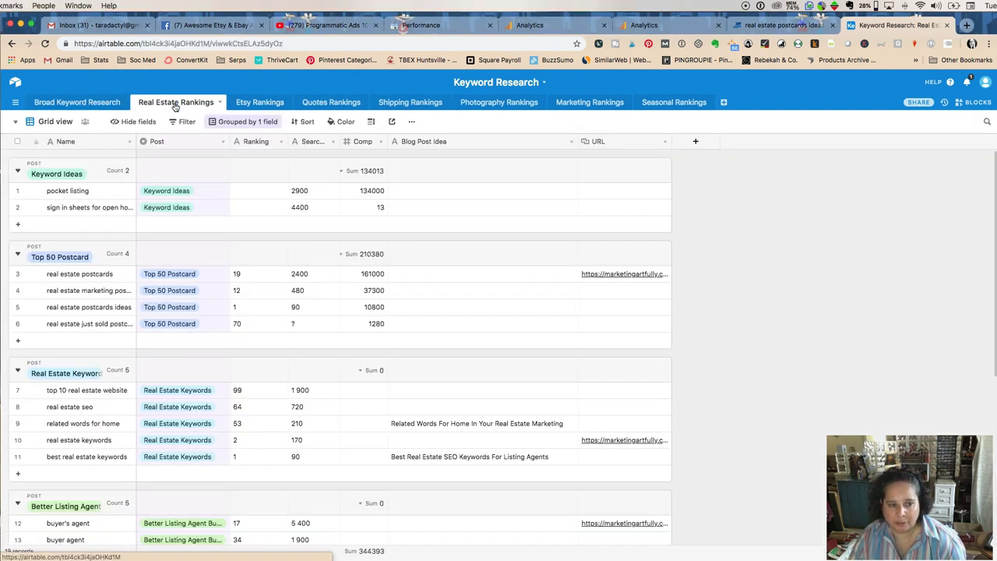
scroll(86, 304, "down", 2)
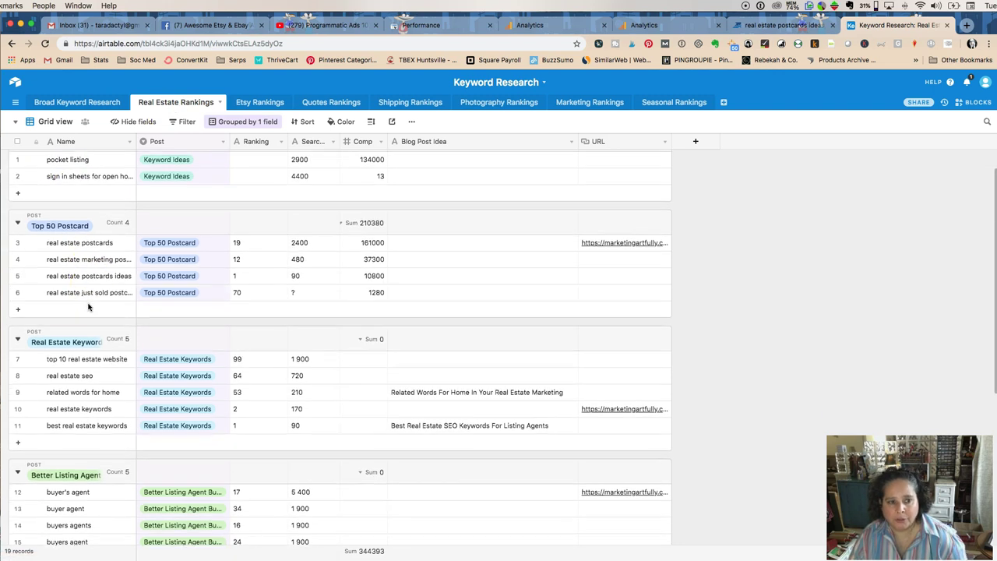
left_click(56, 216)
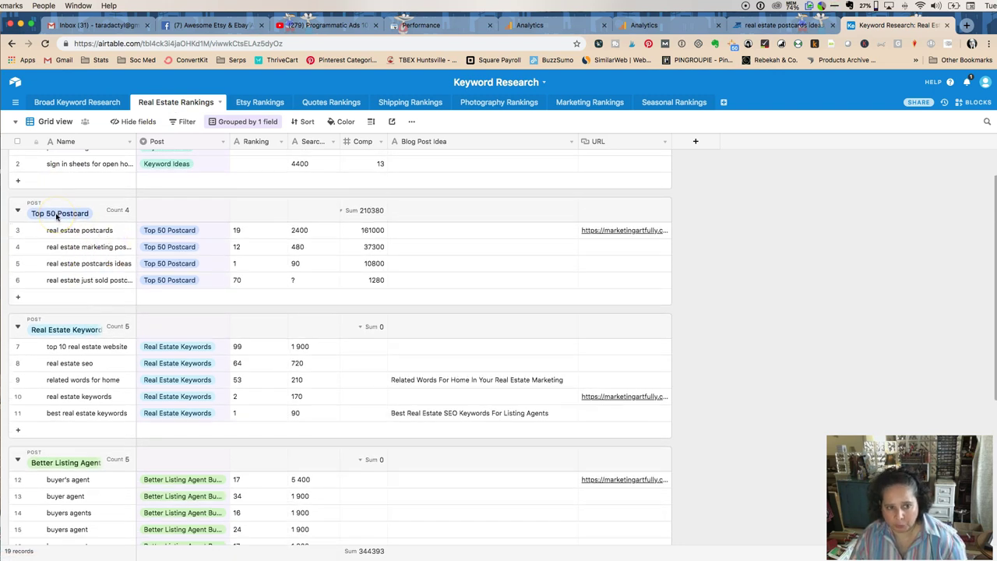
left_click(243, 232)
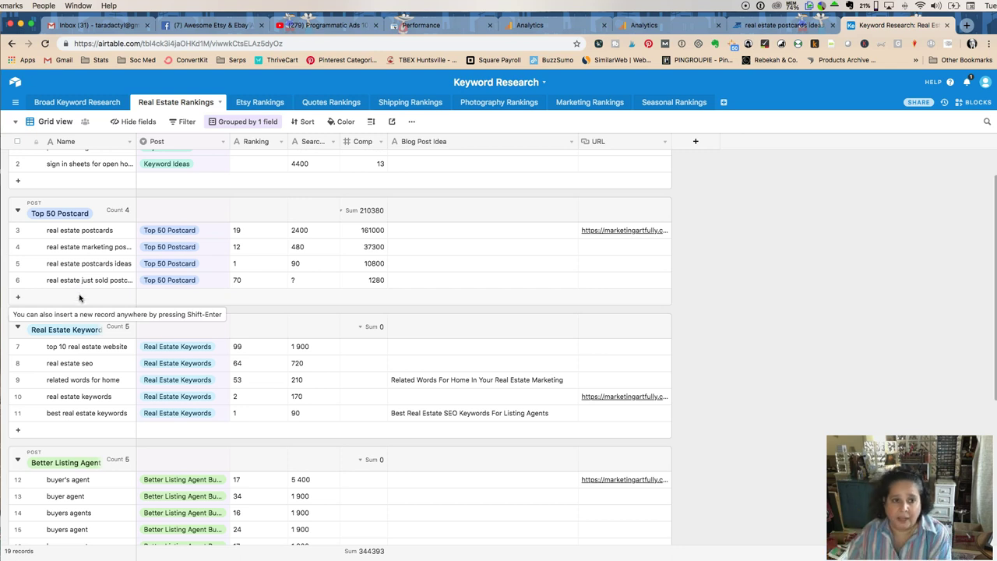
scroll(81, 297, "down", 1)
scroll(75, 319, "down", 4)
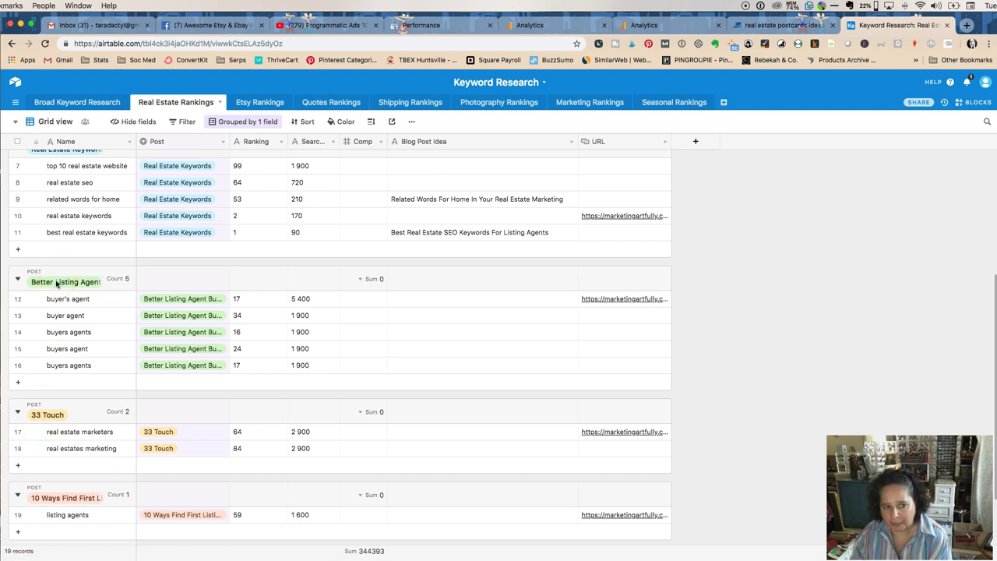
left_click(49, 375)
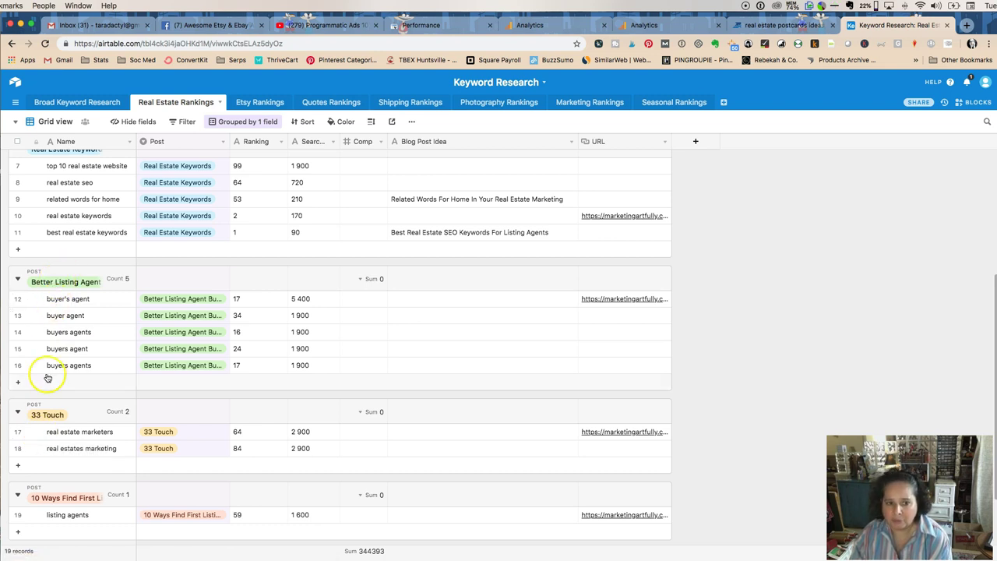
left_click(247, 309)
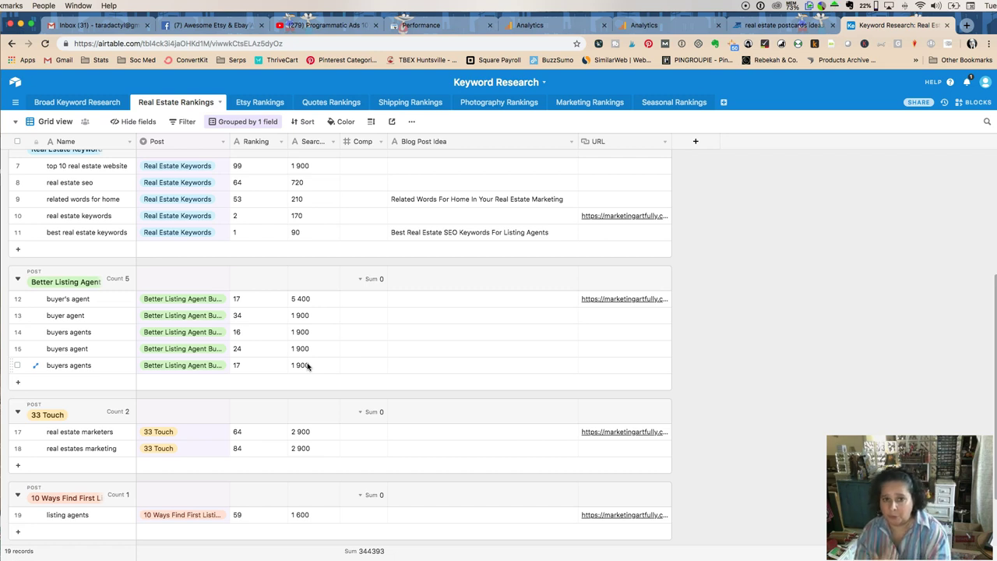
scroll(330, 205, "up", 2)
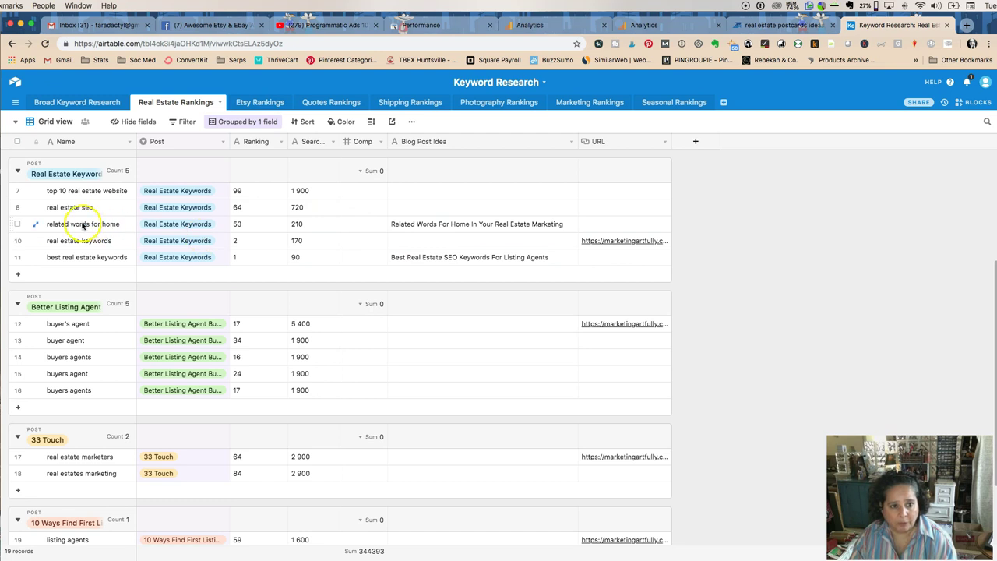
Check the blog post ideas for 'related words for home' and 'best real estate keywords', then open Etsy Rankings.
left_click(473, 224)
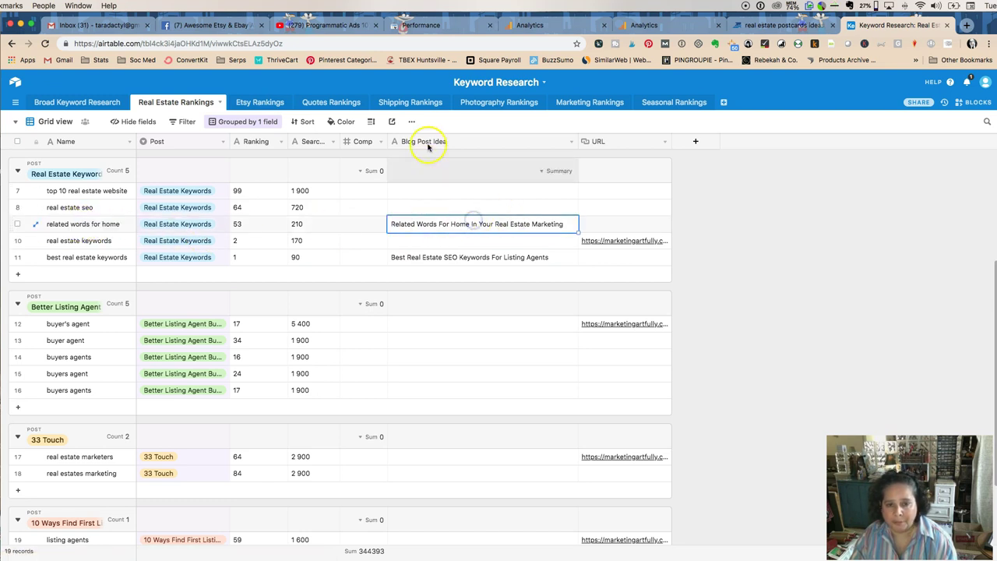
left_click(427, 257)
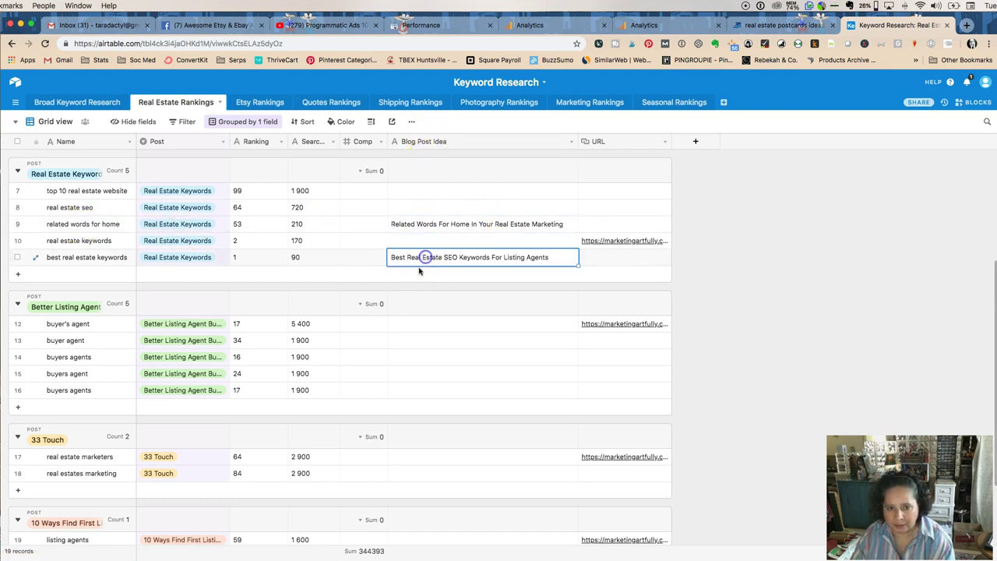
scroll(405, 280, "down", 2)
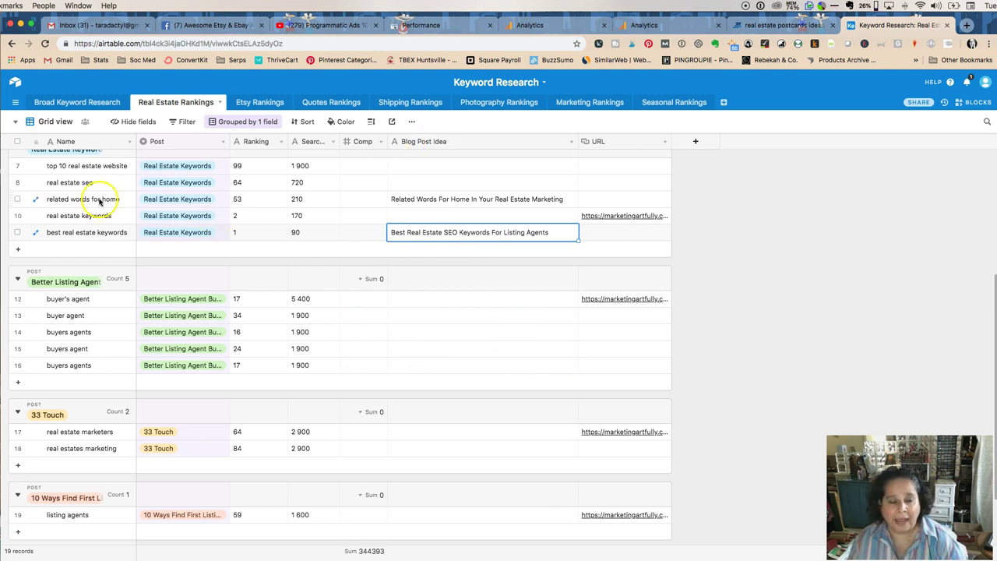
scroll(85, 198, "up", 5)
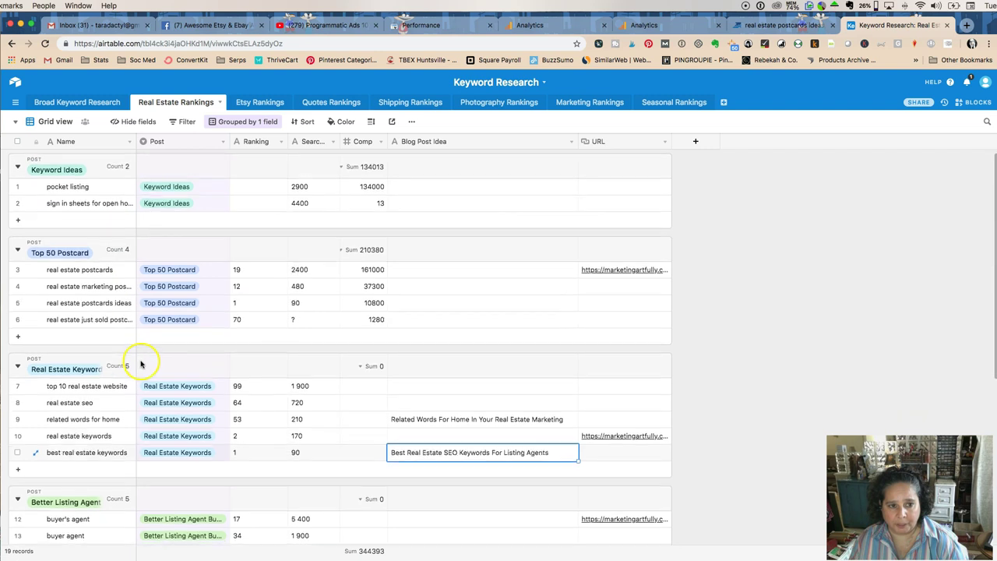
scroll(140, 363, "down", 2)
scroll(156, 483, "down", 5)
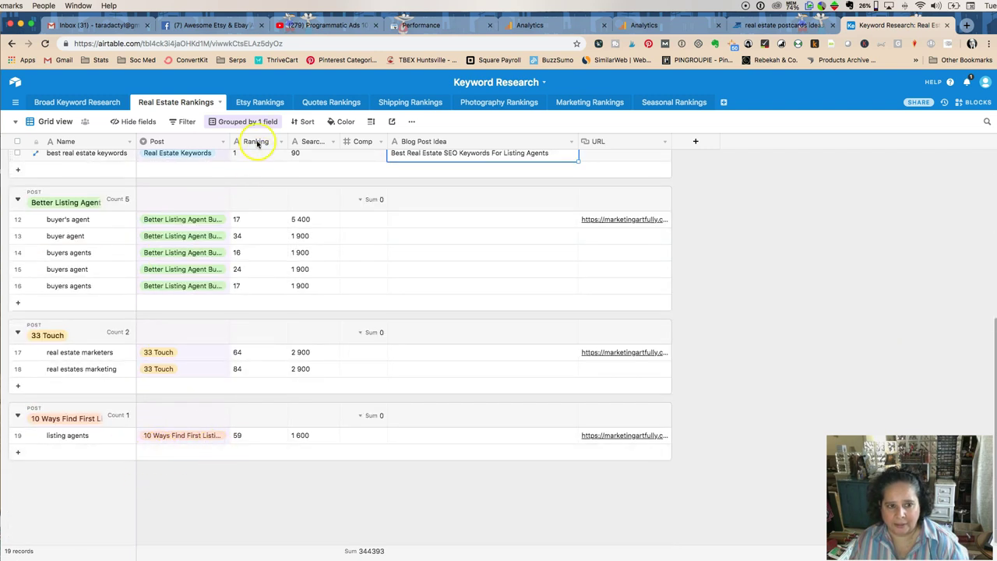
left_click(252, 104)
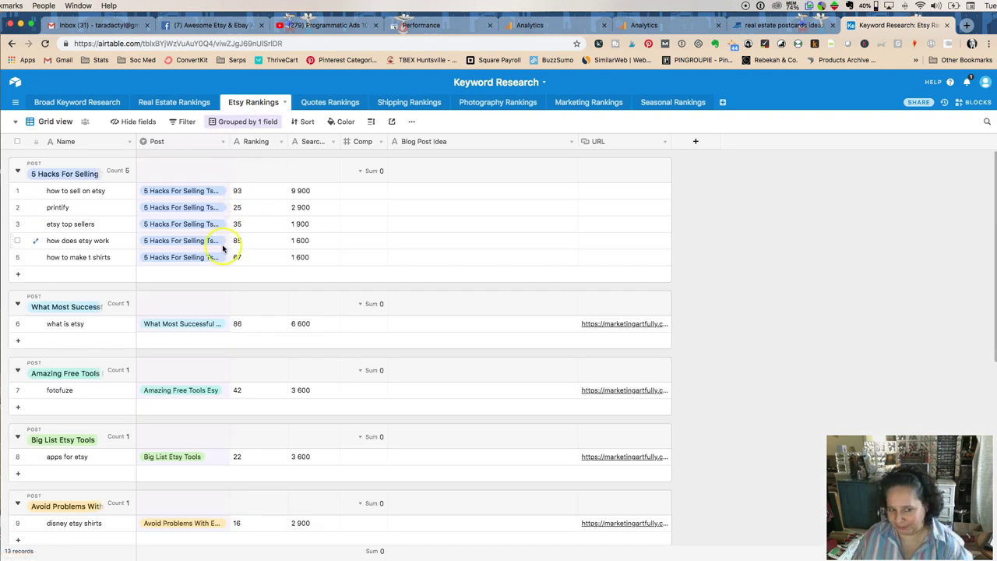